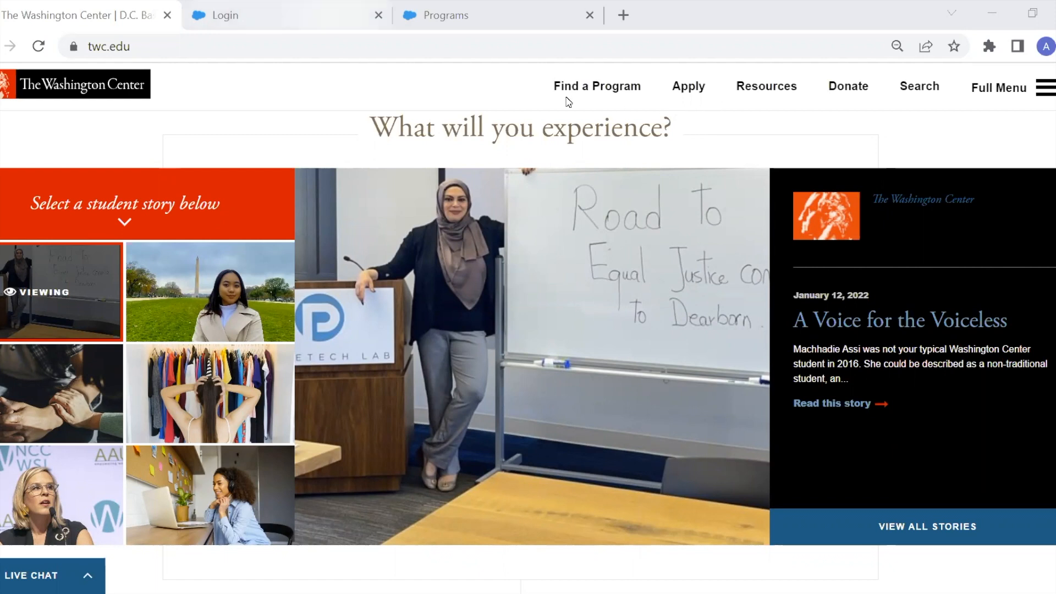
# Browse the portal's login page, Home page and Apply Now program list.
pyautogui.click(308, 15)
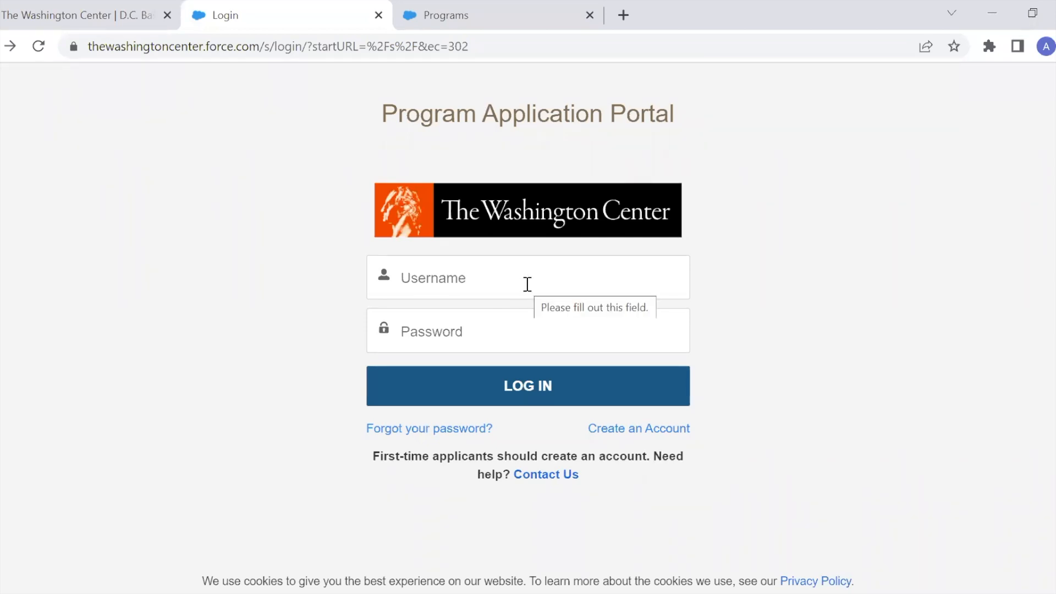
pyautogui.hotkey('ctrl', 'Tab')
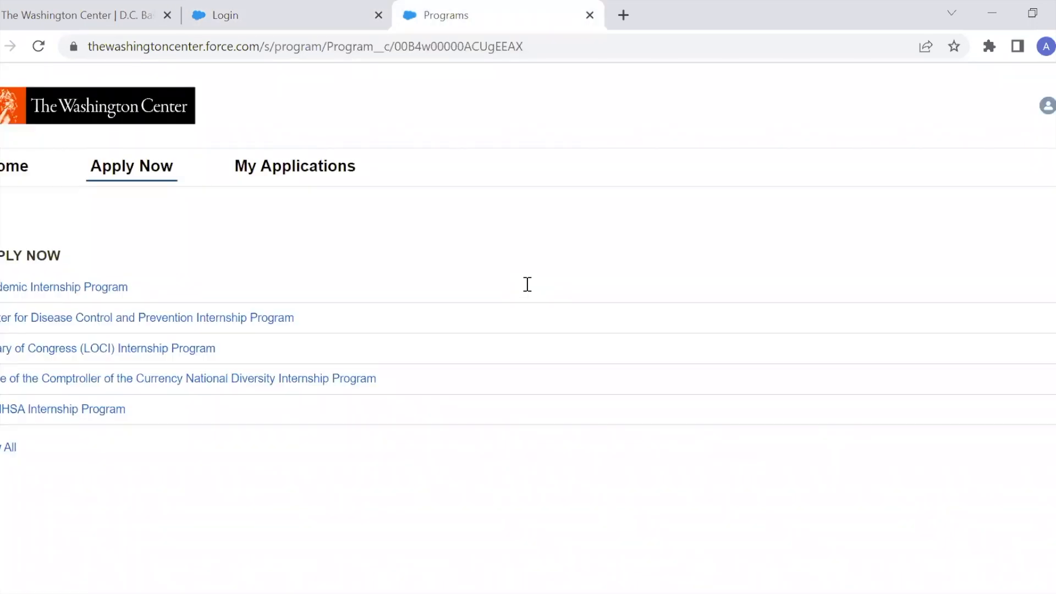
pyautogui.click(1, 175)
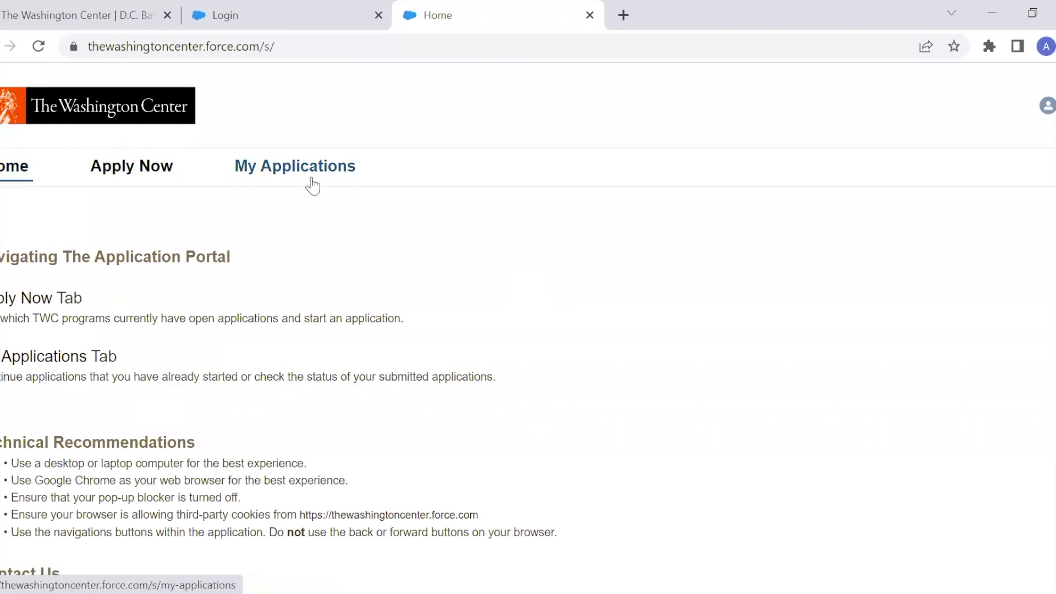
pyautogui.click(152, 179)
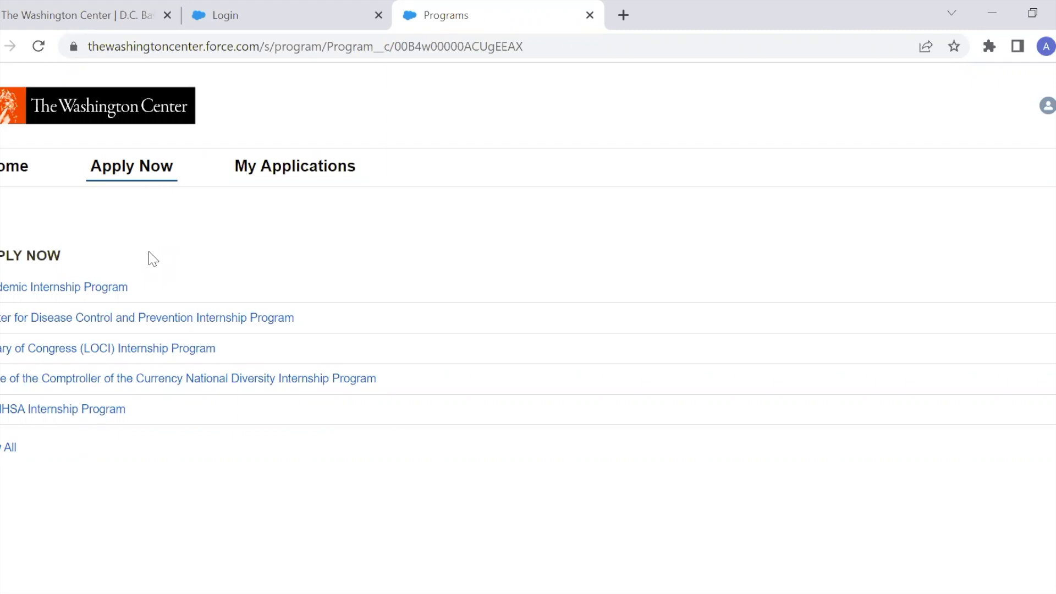
# Open the Academic Internship Program and start applying to it.
pyautogui.click(118, 300)
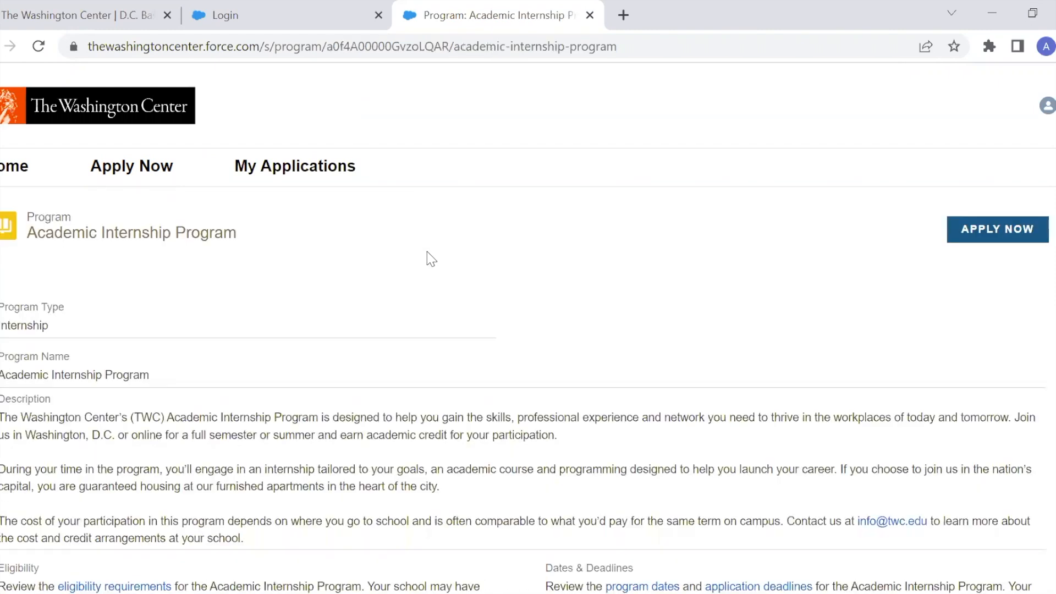
pyautogui.scroll(-1, 427, 257)
pyautogui.scroll(-1, 431, 258)
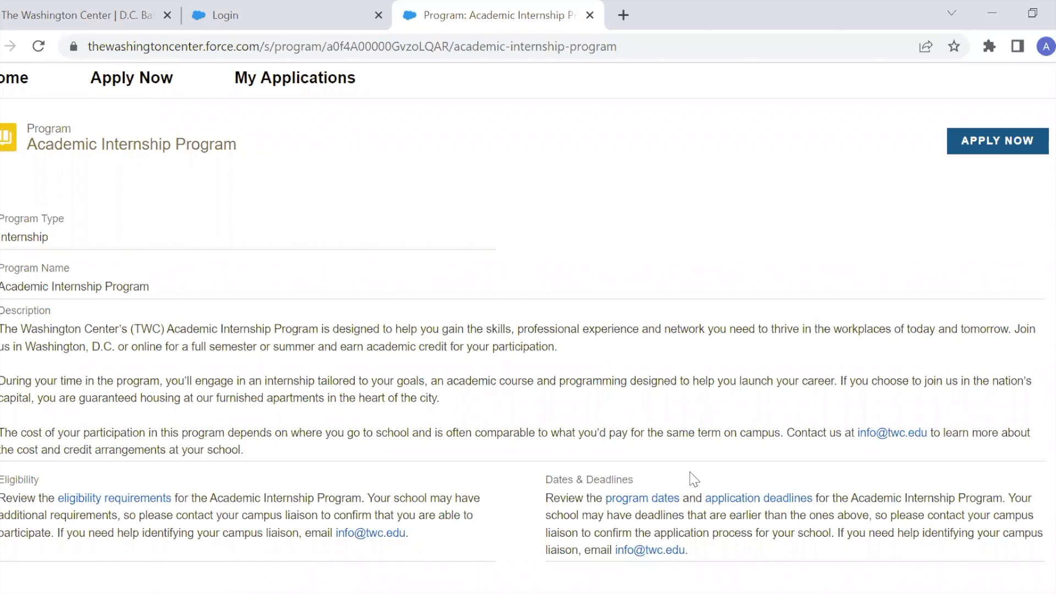
pyautogui.click(999, 156)
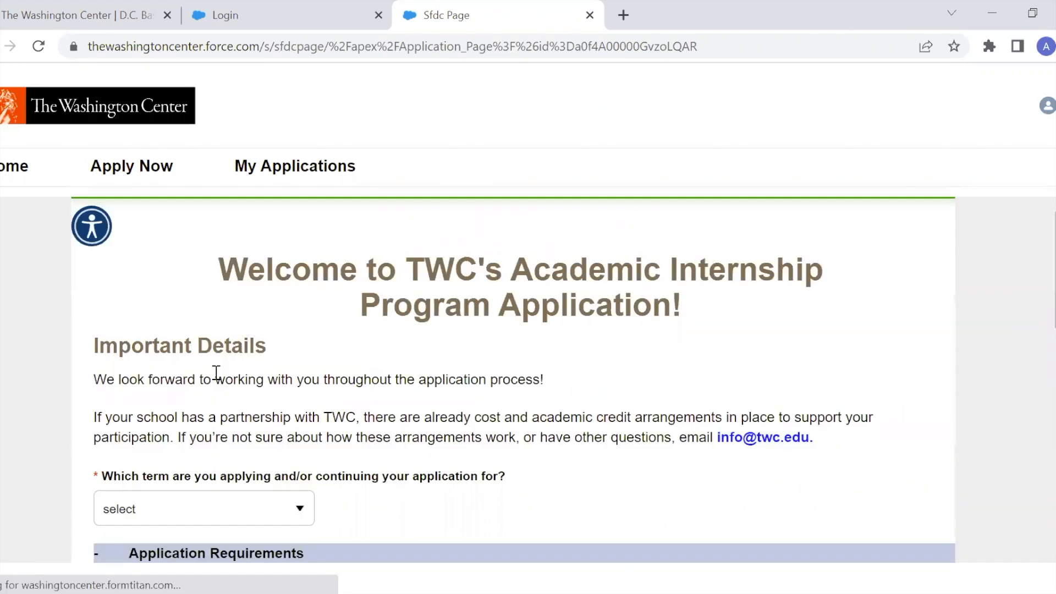
# Choose Spring 2023 as the application term and open the application.
pyautogui.scroll(-3, 218, 373)
pyautogui.click(247, 352)
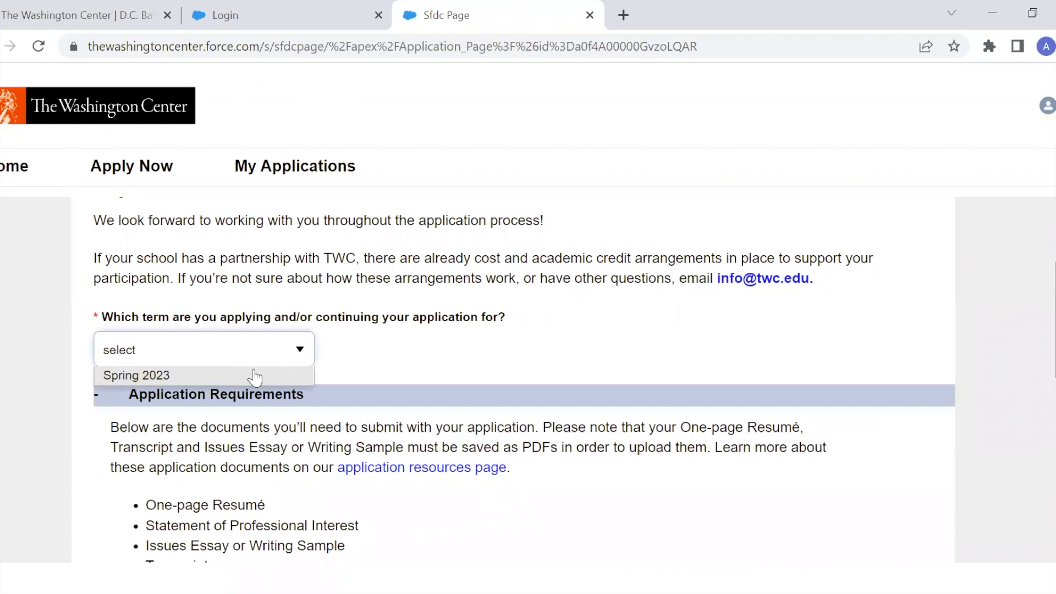
pyautogui.click(253, 375)
pyautogui.scroll(-3, 575, 359)
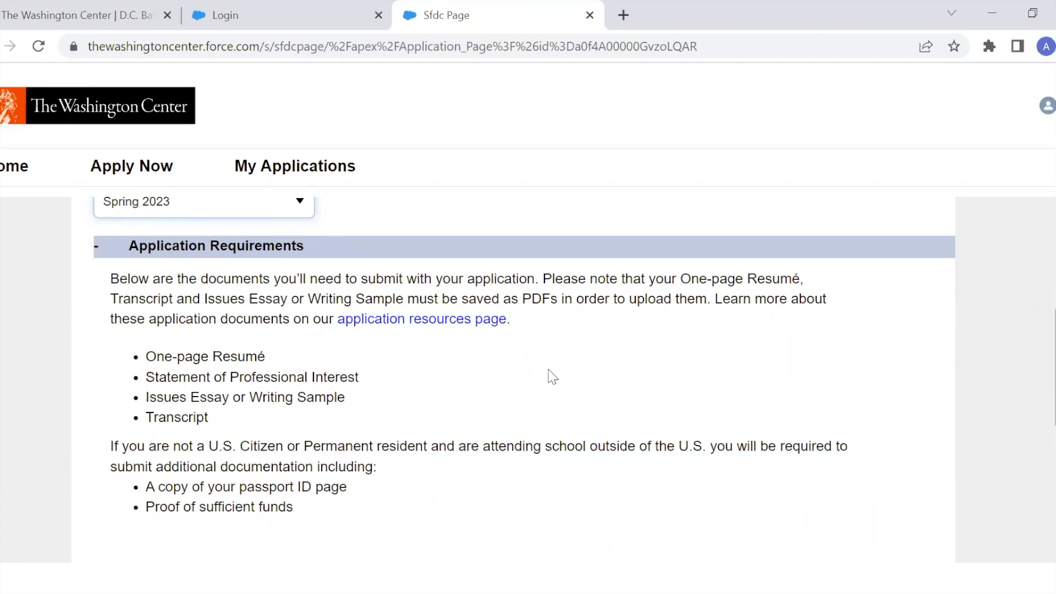
pyautogui.scroll(-1, 552, 376)
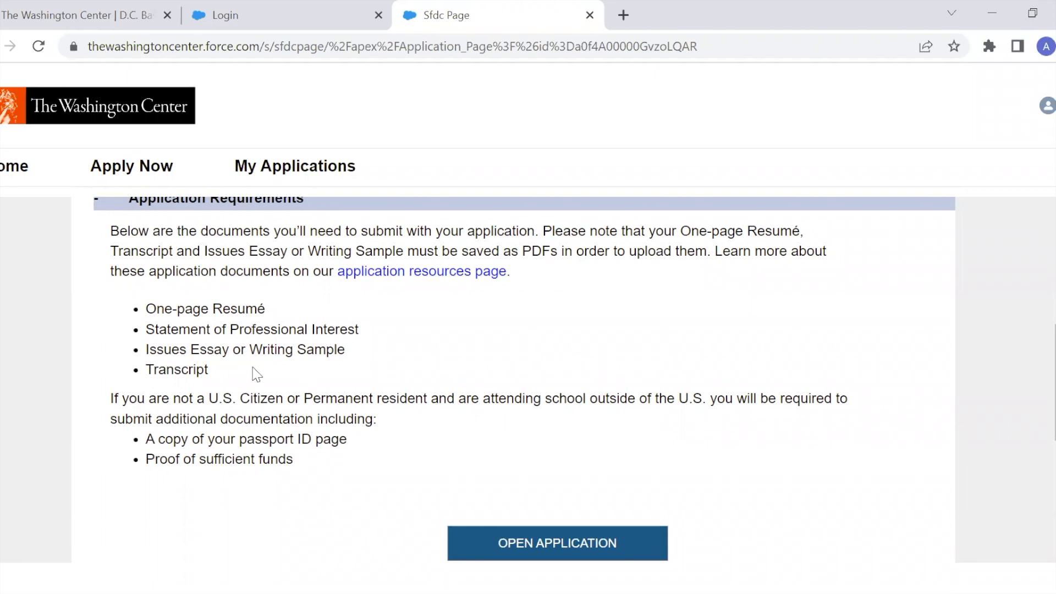
pyautogui.scroll(-1, 543, 368)
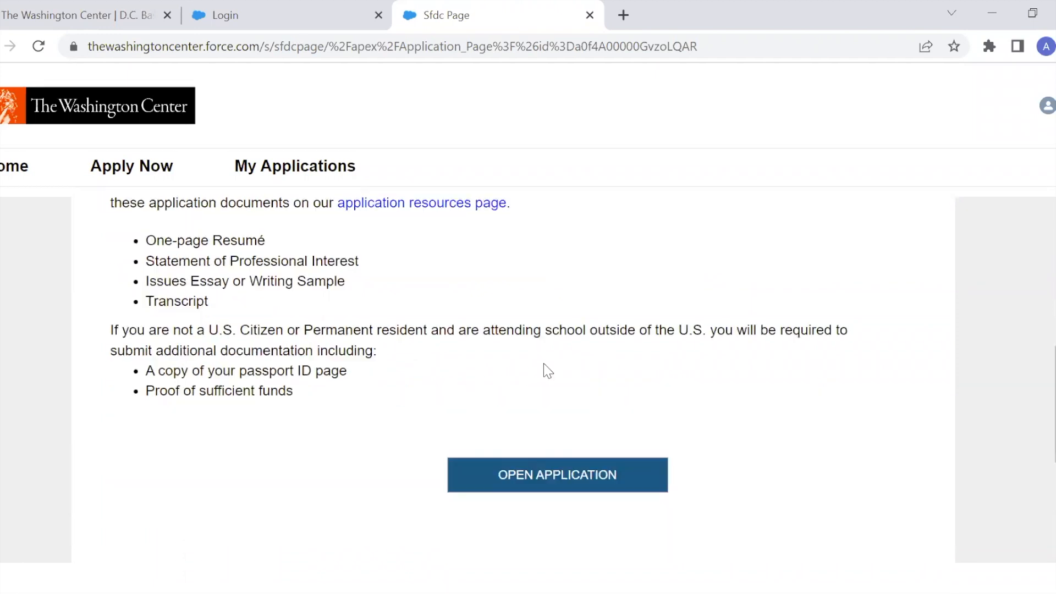
pyautogui.click(584, 474)
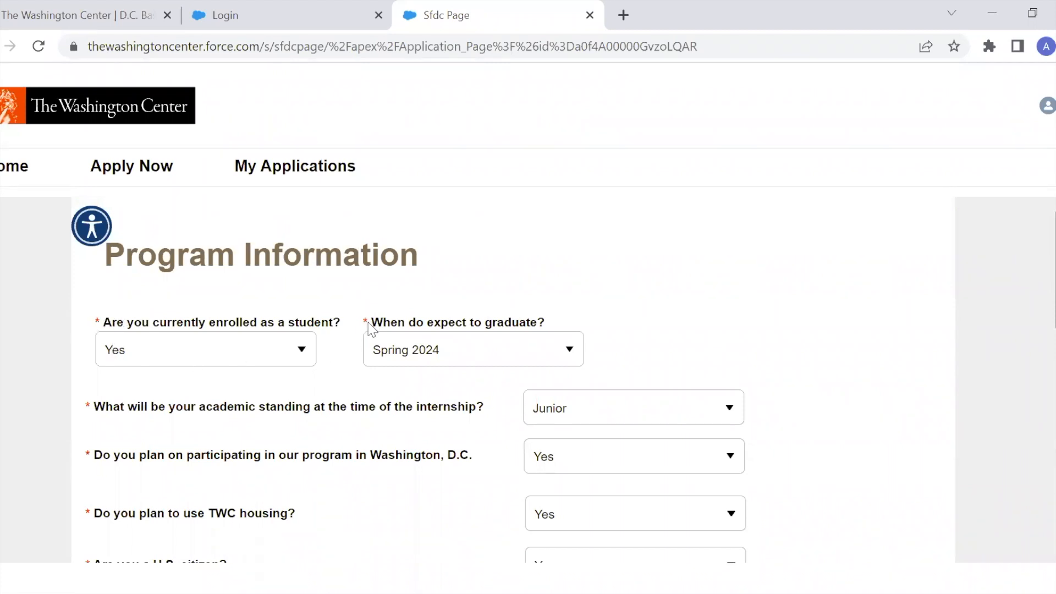
# Review the Program Information answers and save to move on to the next page.
pyautogui.scroll(-1, 324, 301)
pyautogui.scroll(-8, 325, 301)
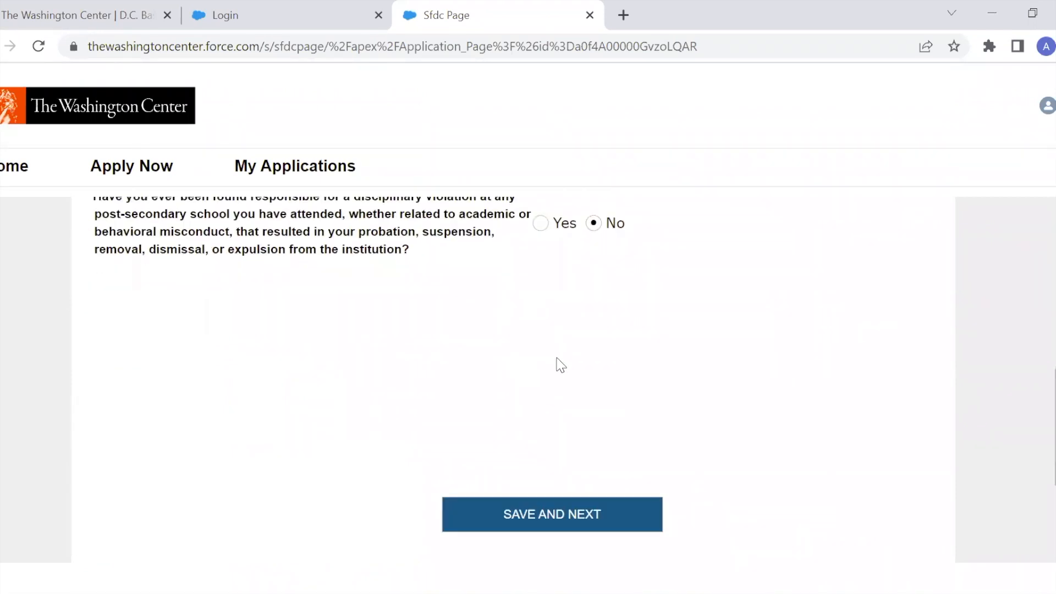
pyautogui.click(586, 528)
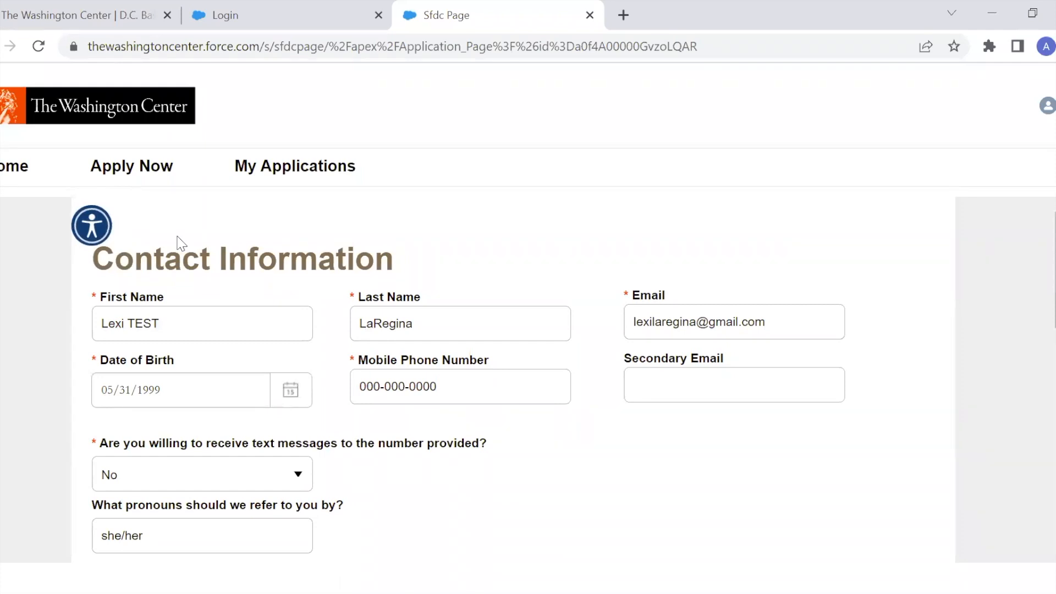
# Open the accessibility menu to examine its options, then close it.
pyautogui.click(105, 231)
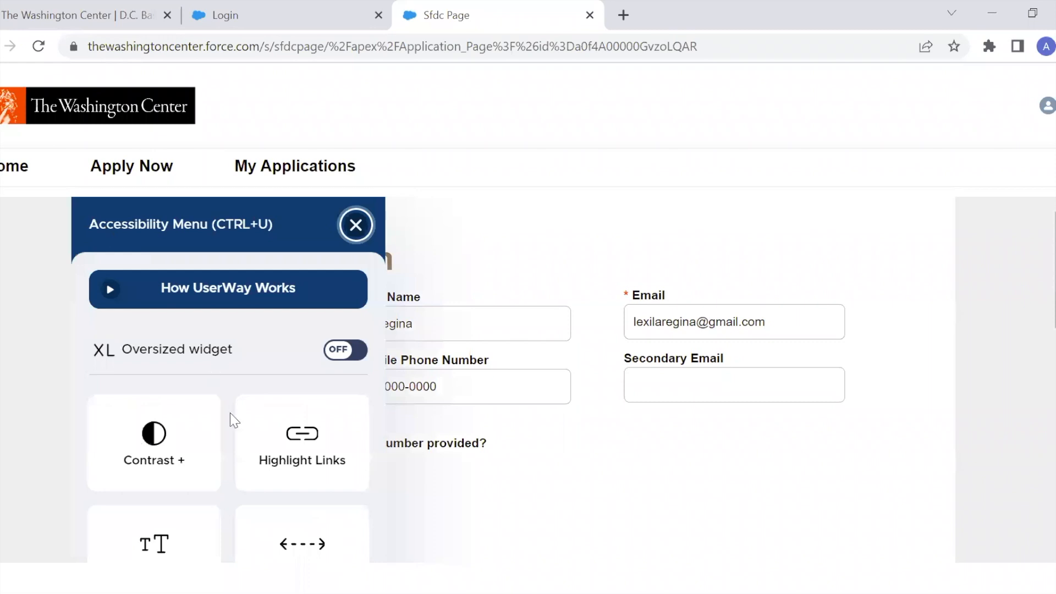
pyautogui.scroll(-3, 206, 514)
pyautogui.scroll(3, 206, 514)
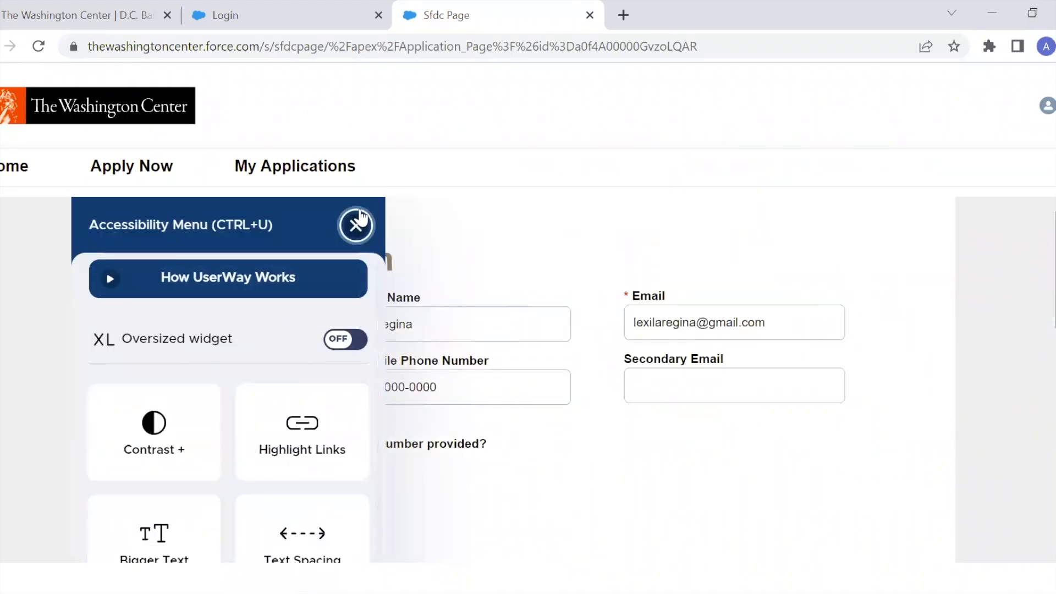
pyautogui.click(357, 223)
# Save the Contact Information page and continue to the next section.
pyautogui.scroll(-8, 519, 278)
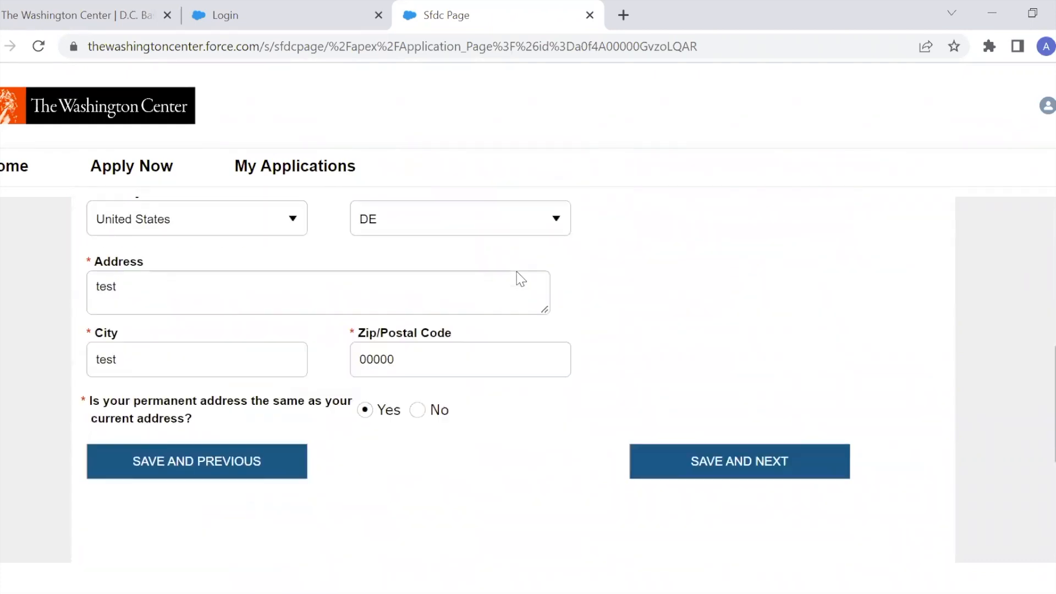
pyautogui.click(782, 467)
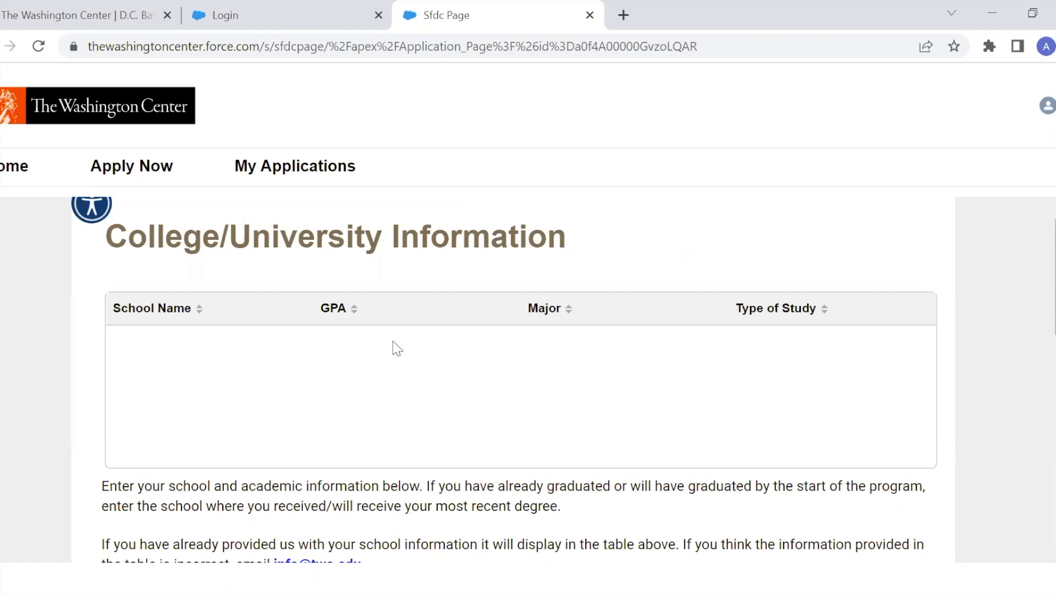
# Set the school country to United States in the College/University Information form.
pyautogui.scroll(-2, 396, 348)
pyautogui.scroll(-3, 387, 347)
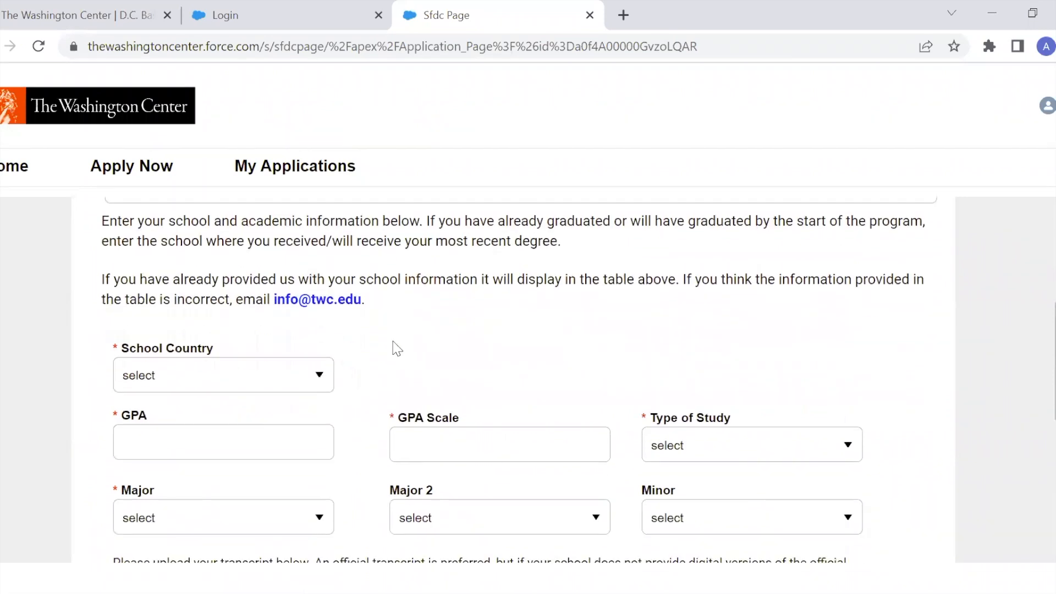
pyautogui.scroll(1, 354, 312)
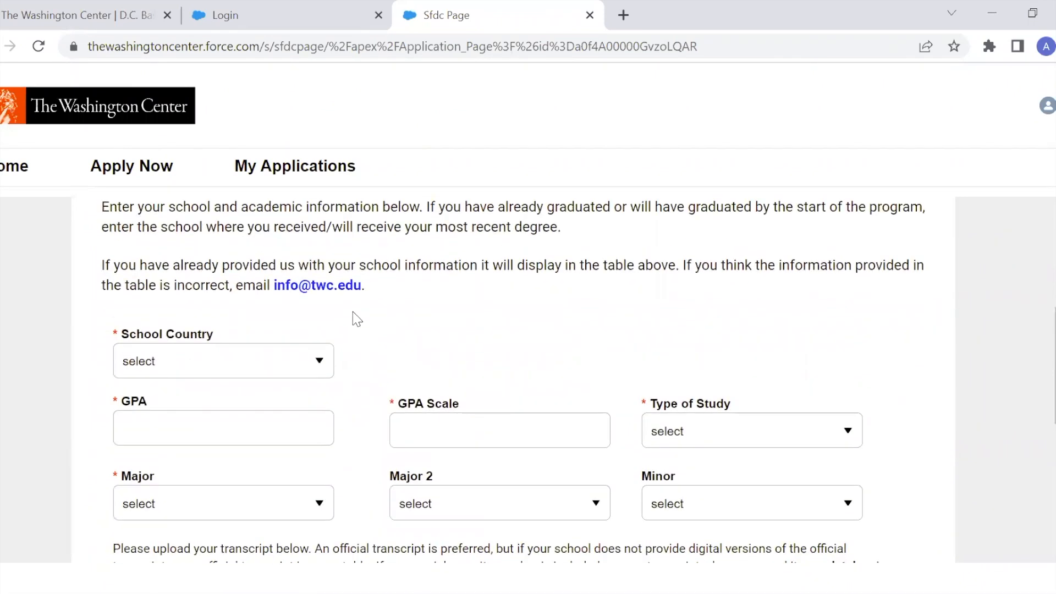
pyautogui.click(290, 375)
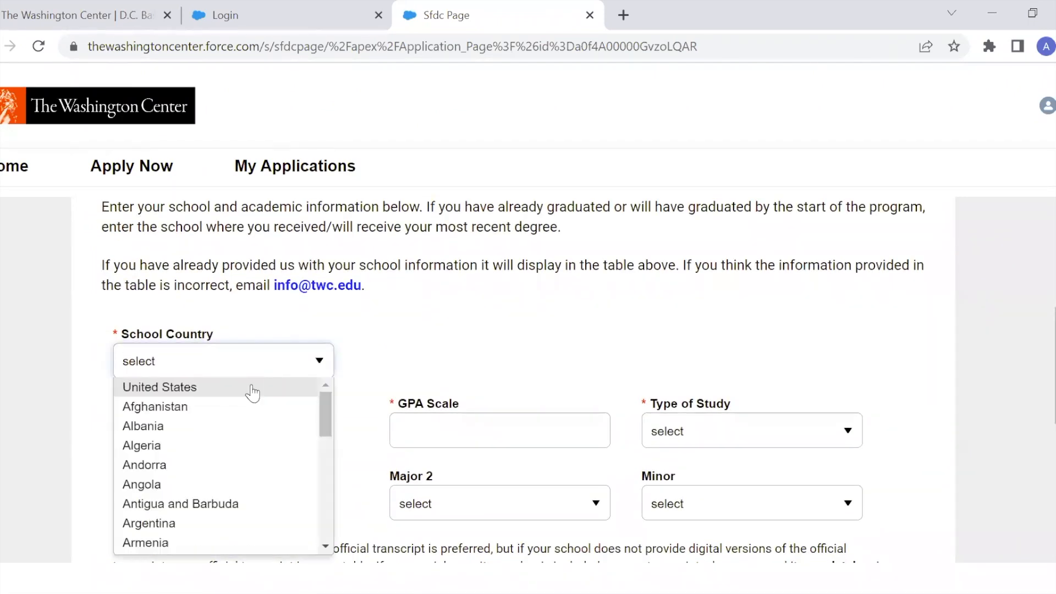
pyautogui.click(252, 393)
# Search the school names for "del" and select Delaware State University.
pyautogui.scroll(-1, 394, 309)
pyautogui.click(441, 334)
pyautogui.write('delw')
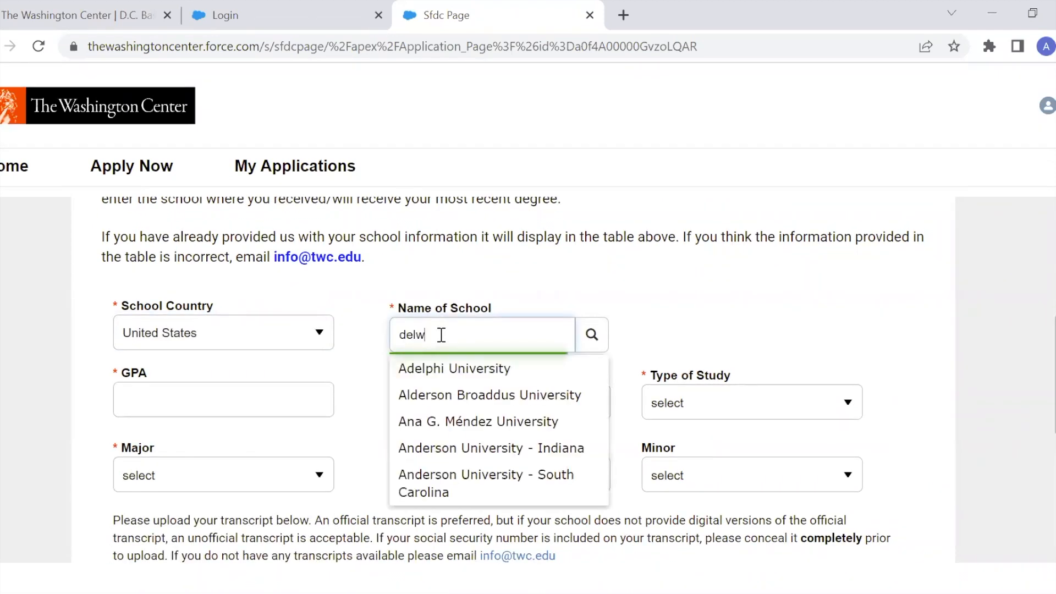
pyautogui.press('BackSpace')
pyautogui.write('e')
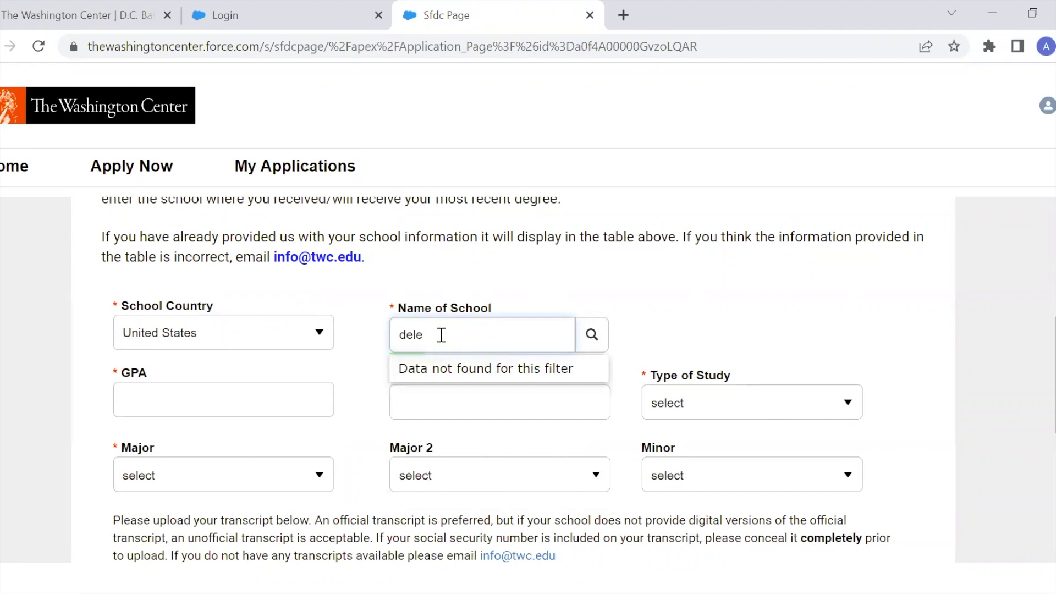
pyautogui.press('BackSpace')
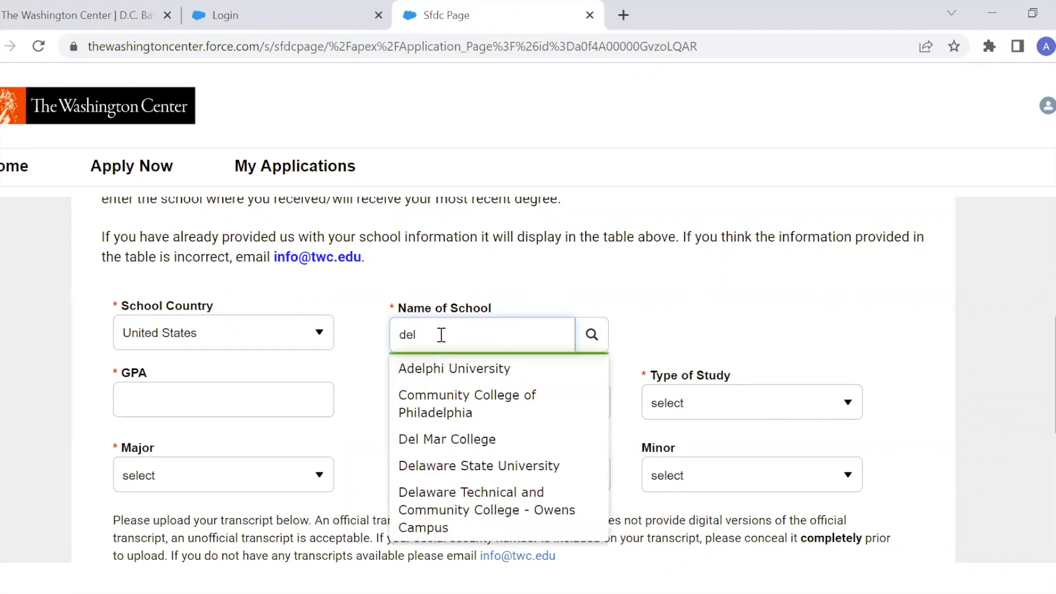
pyautogui.click(484, 465)
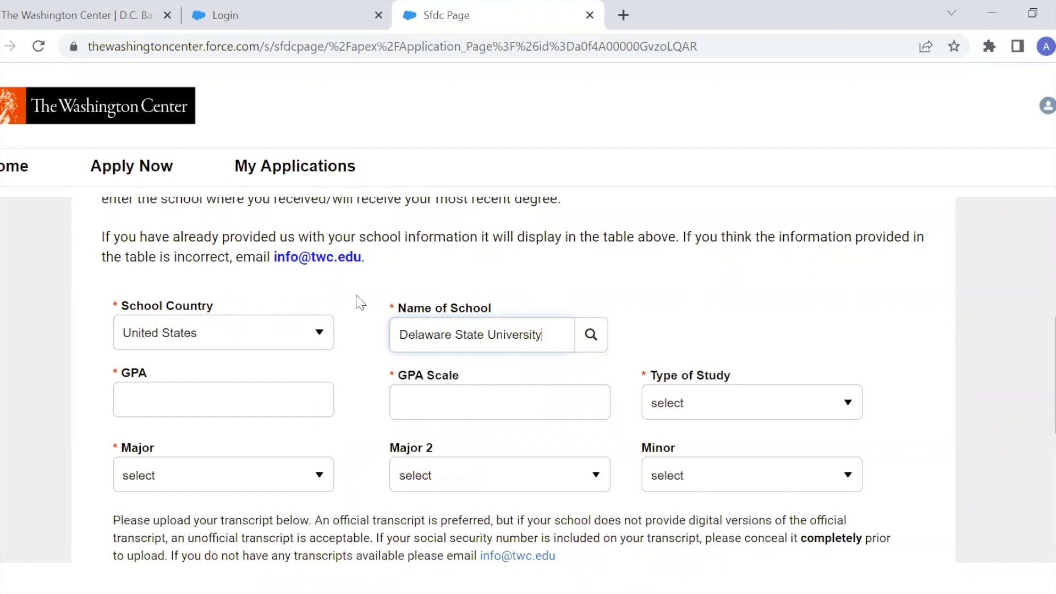
# Enter a GPA of 4.00 and a GPA scale of 4.00.
pyautogui.click(284, 396)
pyautogui.write('4.00')
pyautogui.press('Tab')
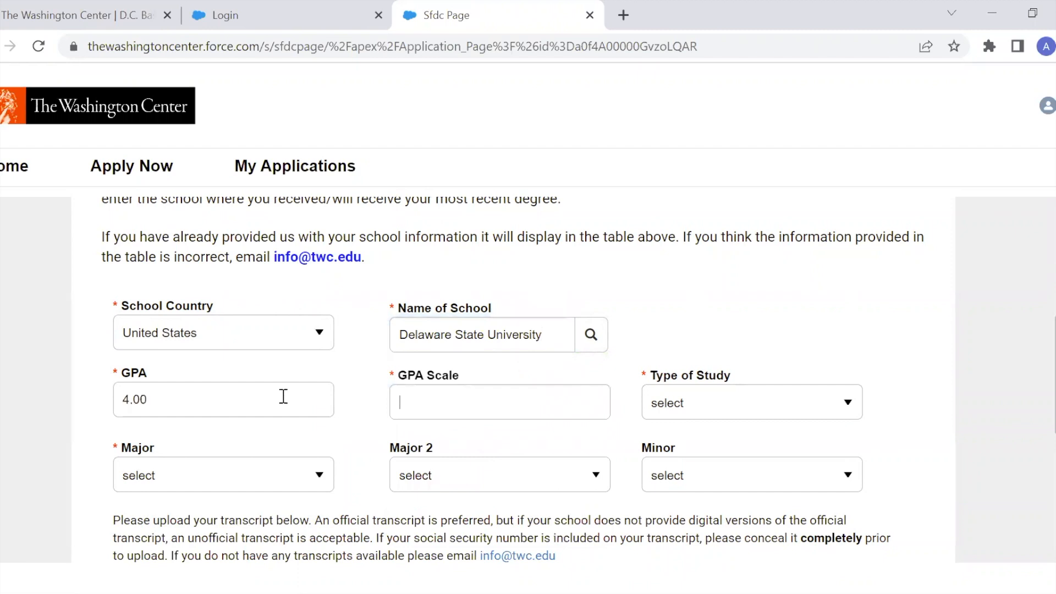
pyautogui.write('4.00')
pyautogui.press('Tab')
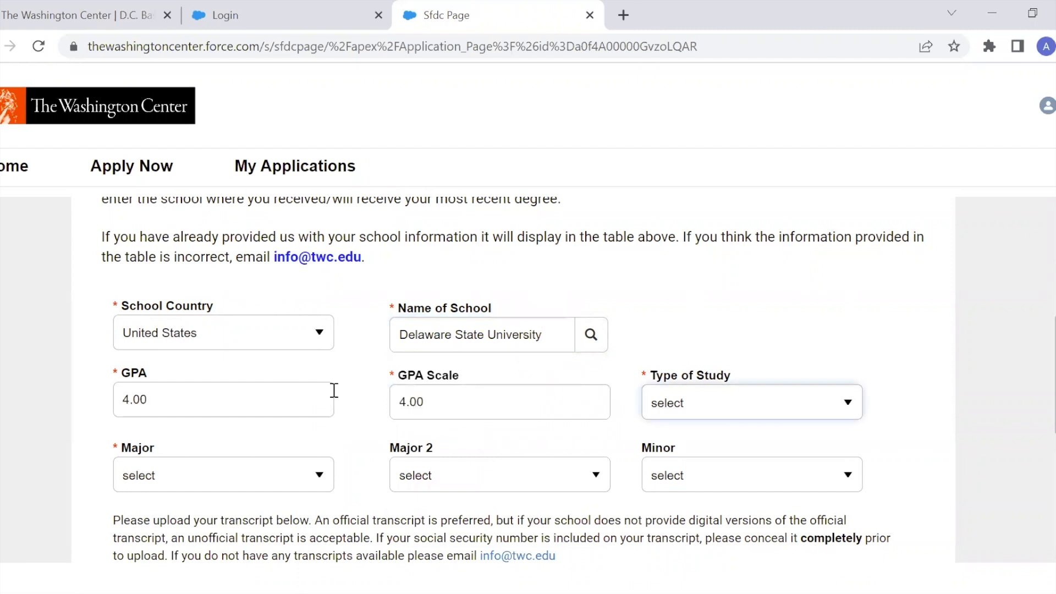
# Set the type of study to Bachelor's and the major to Advertising.
pyautogui.click(751, 395)
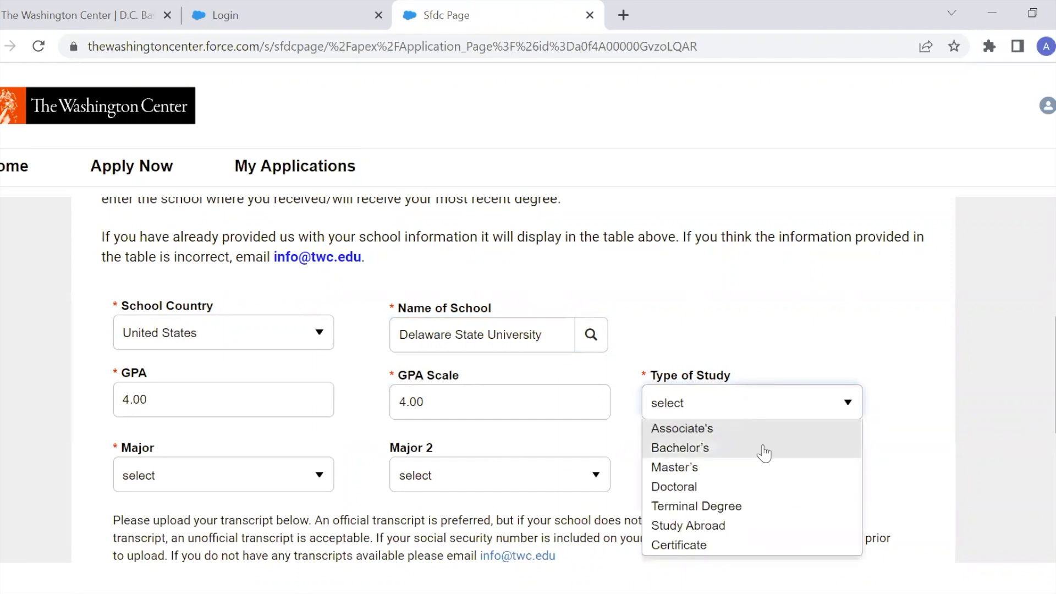
pyautogui.click(765, 450)
pyautogui.click(263, 480)
pyautogui.click(207, 520)
# Upload Sample.pdf as the transcript and save the college information page.
pyautogui.scroll(-3, 341, 406)
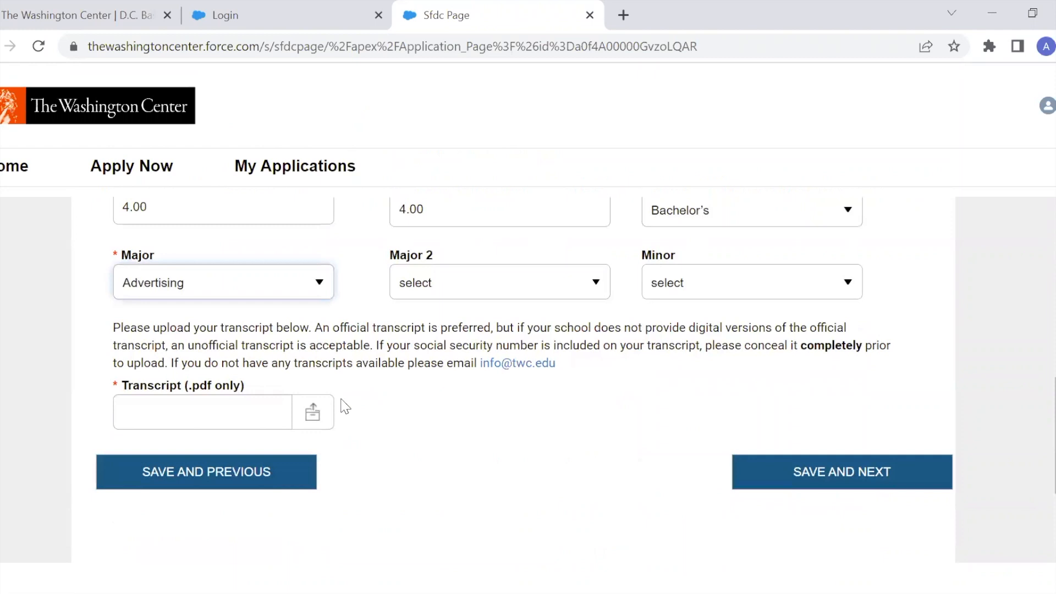
pyautogui.click(312, 411)
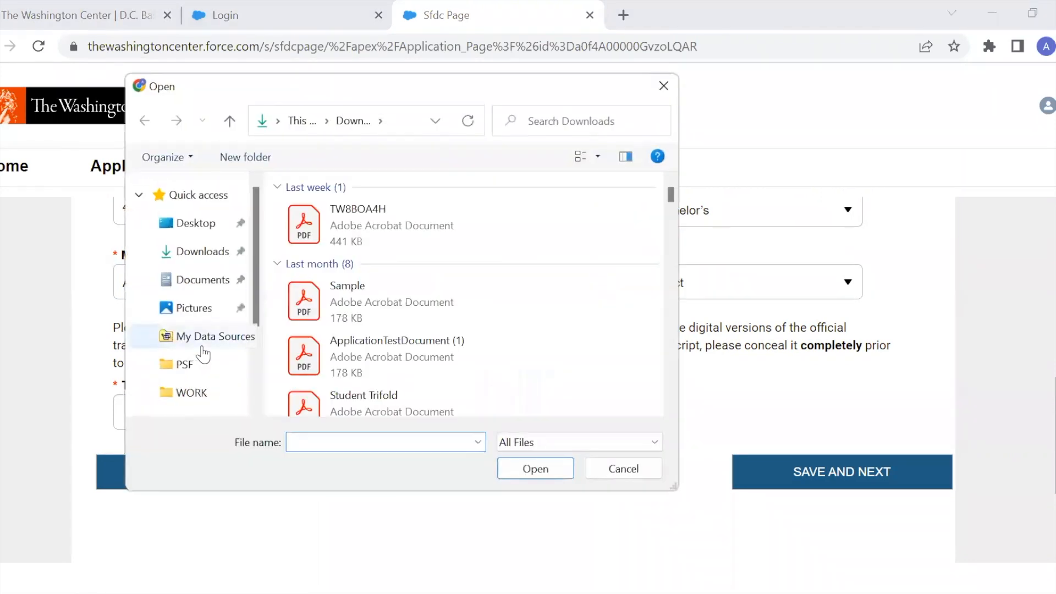
pyautogui.click(388, 299)
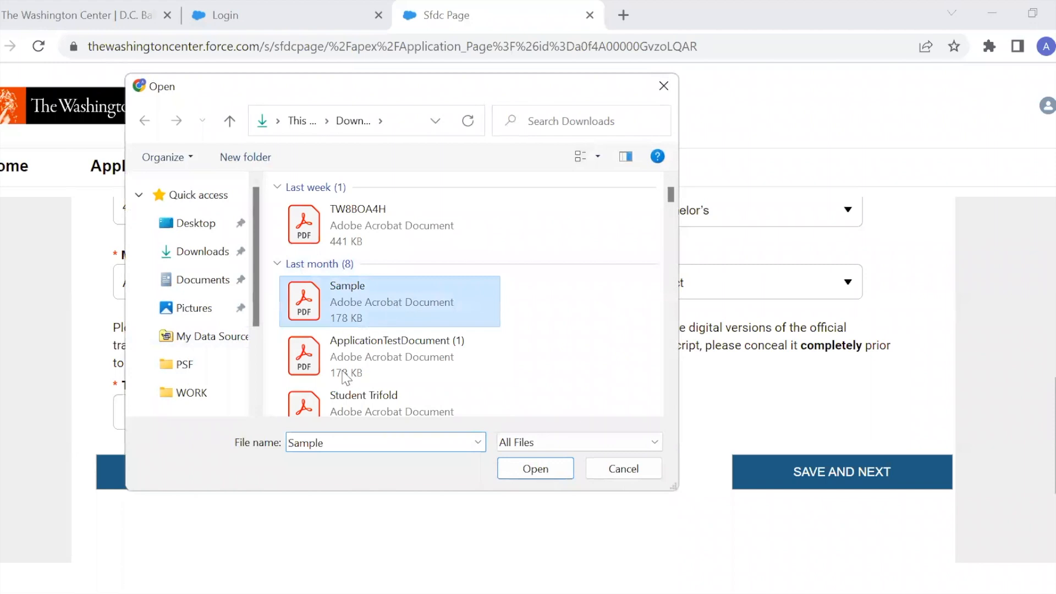
pyautogui.doubleClick(387, 300)
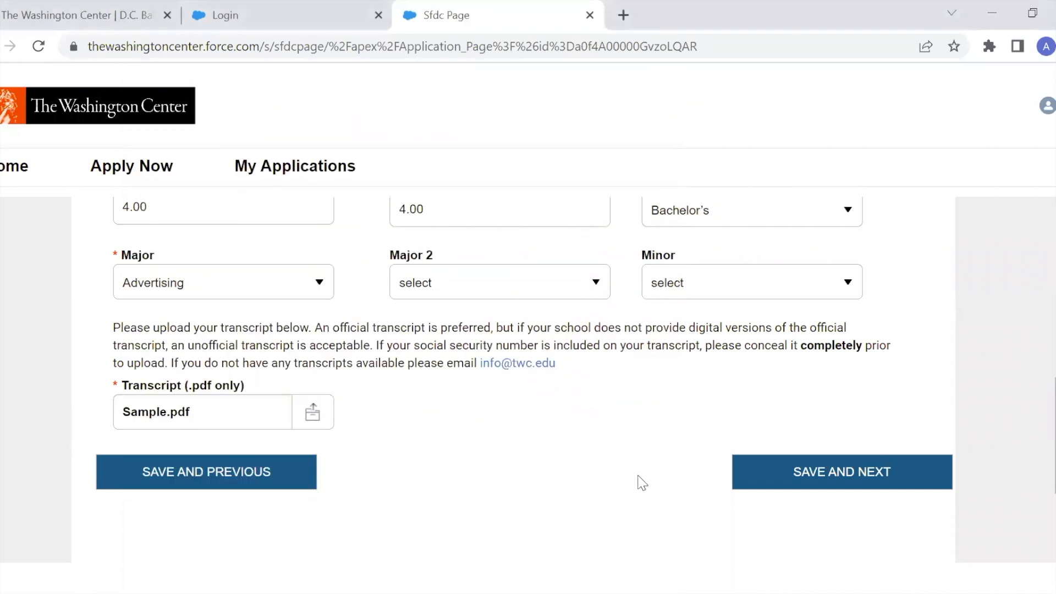
pyautogui.click(808, 471)
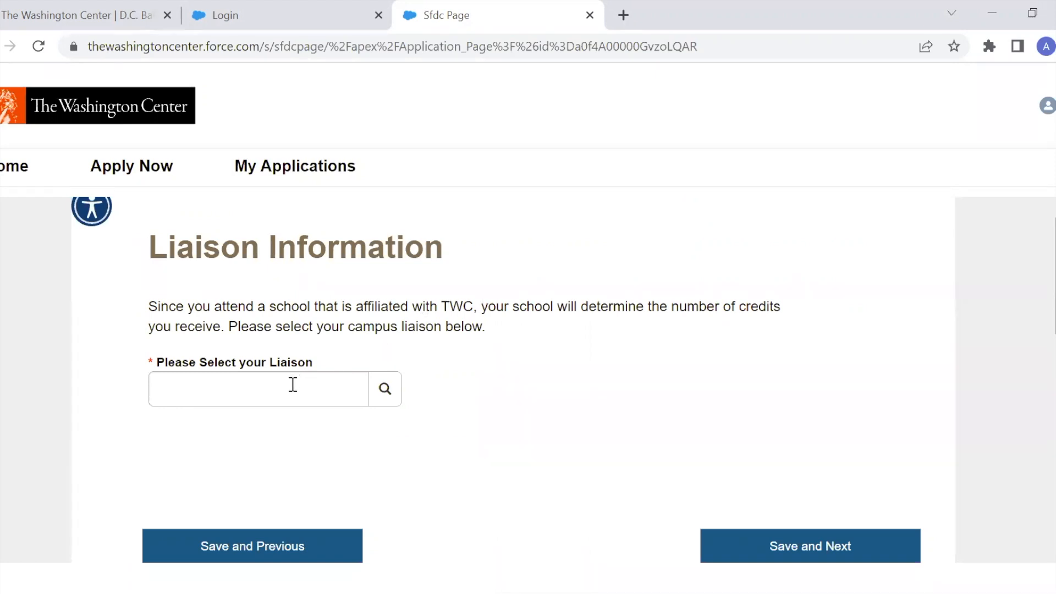
# Look up and select the campus liaison in the Liaison Information lookup.
pyautogui.click(383, 388)
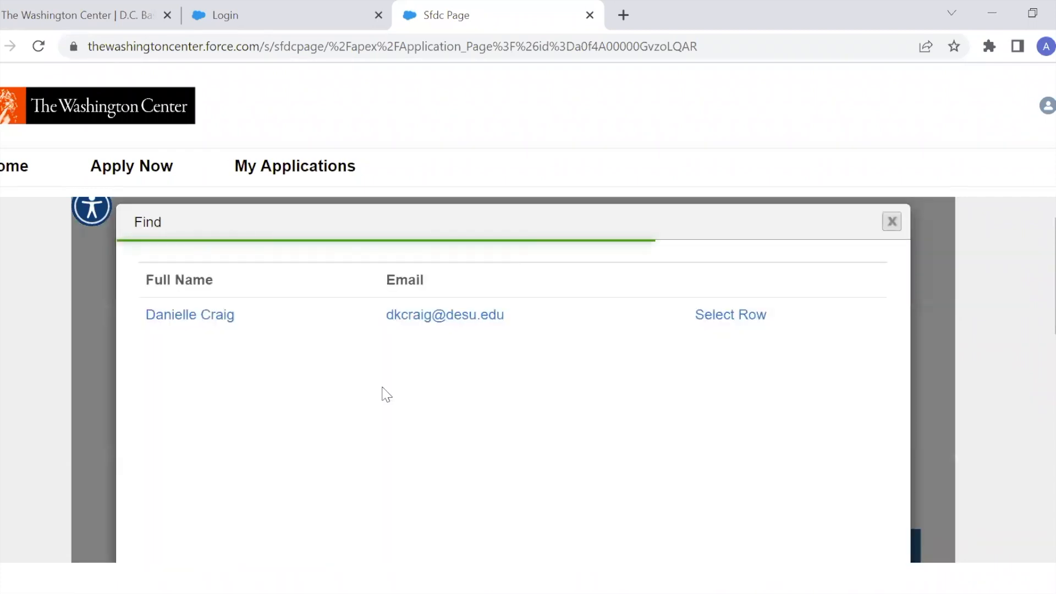
pyautogui.click(224, 320)
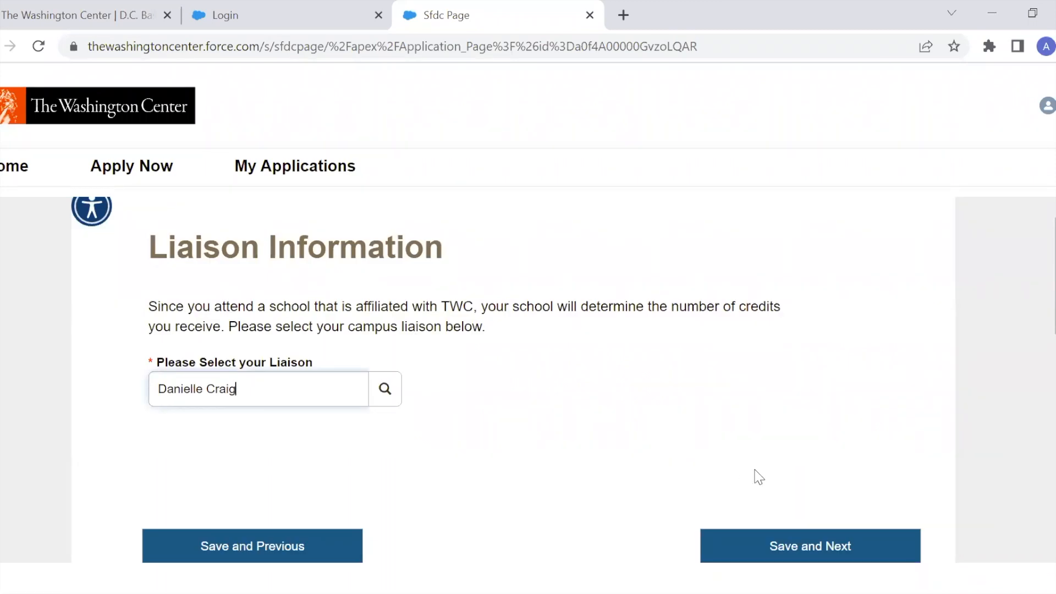
# Save the liaison page and upload Sample.pdf as the resume.
pyautogui.click(806, 546)
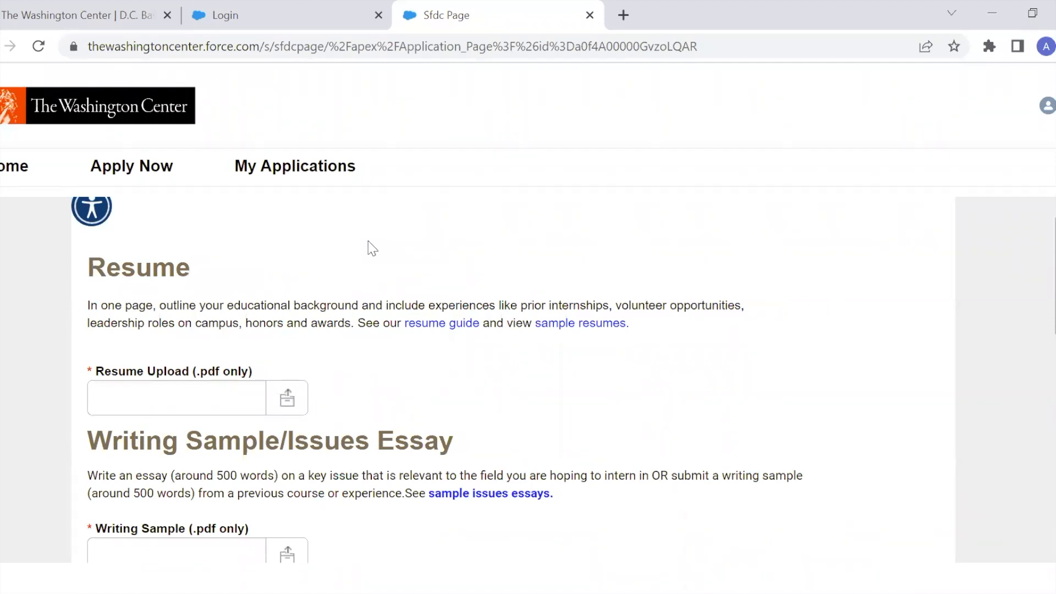
pyautogui.scroll(-1, 371, 248)
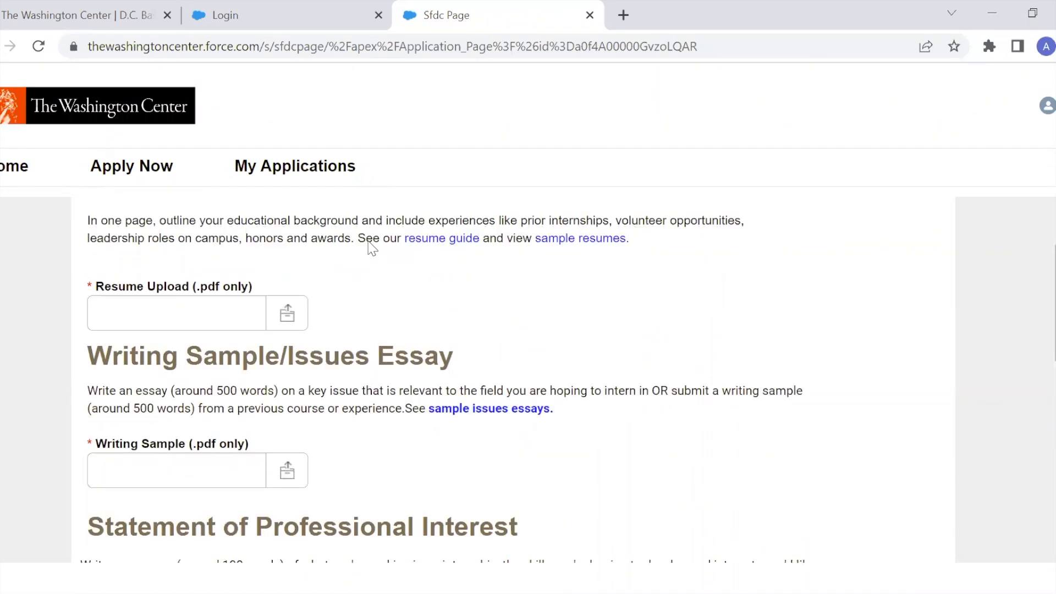
pyautogui.scroll(1, 293, 311)
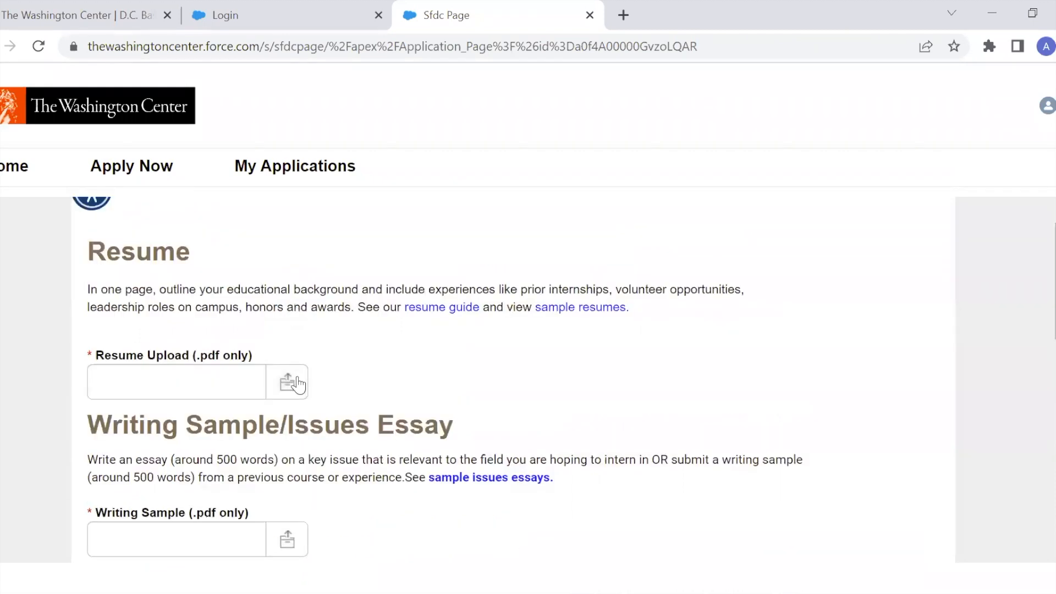
pyautogui.click(254, 390)
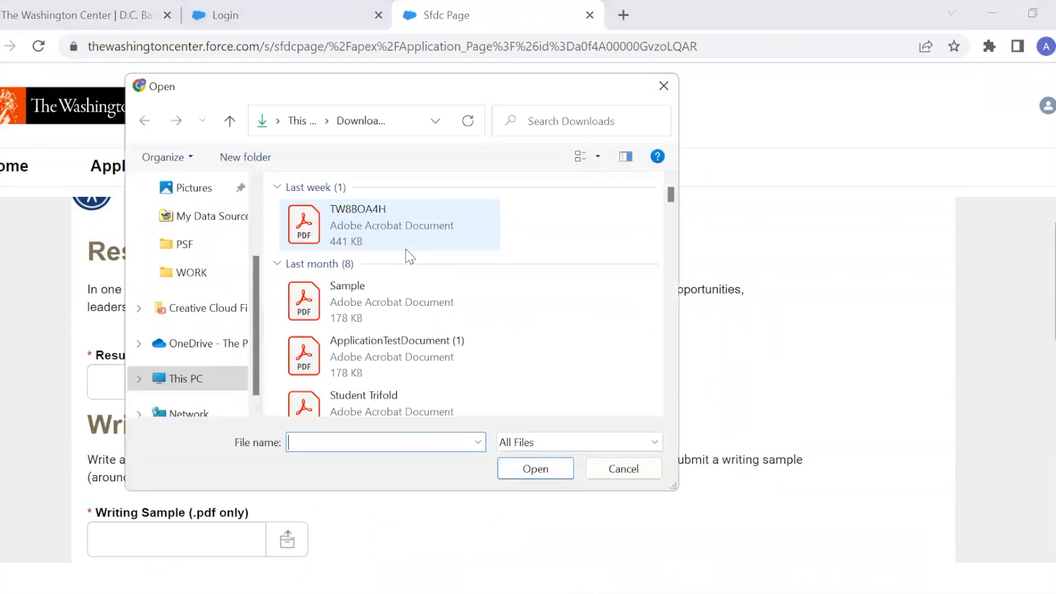
pyautogui.click(386, 306)
pyautogui.click(534, 471)
pyautogui.scroll(-3, 330, 374)
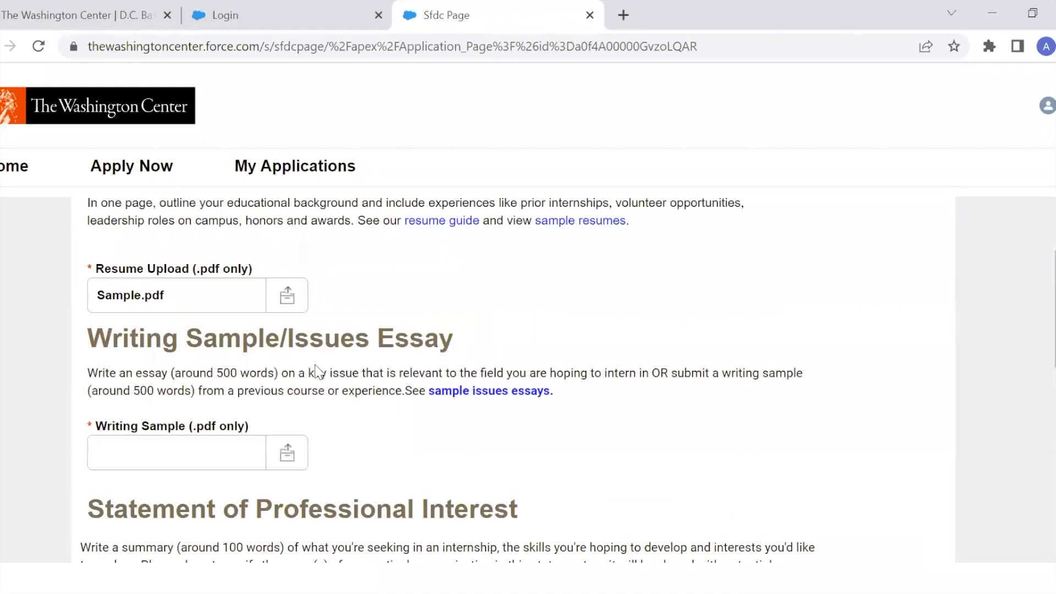
# Upload Sample.pdf as the writing sample.
pyautogui.click(295, 363)
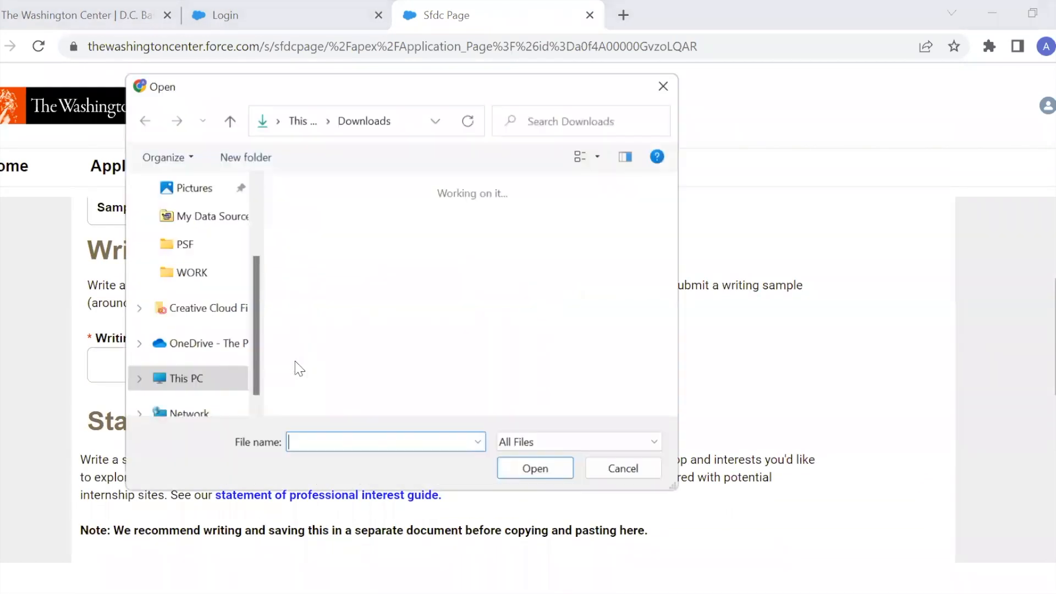
pyautogui.click(388, 300)
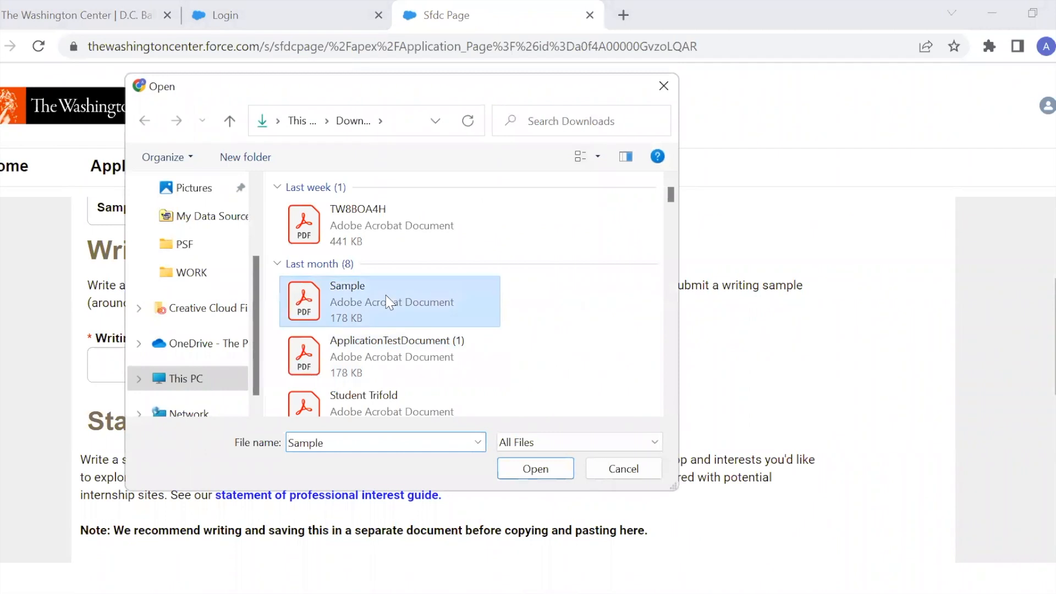
pyautogui.click(535, 469)
pyautogui.scroll(-4, 528, 377)
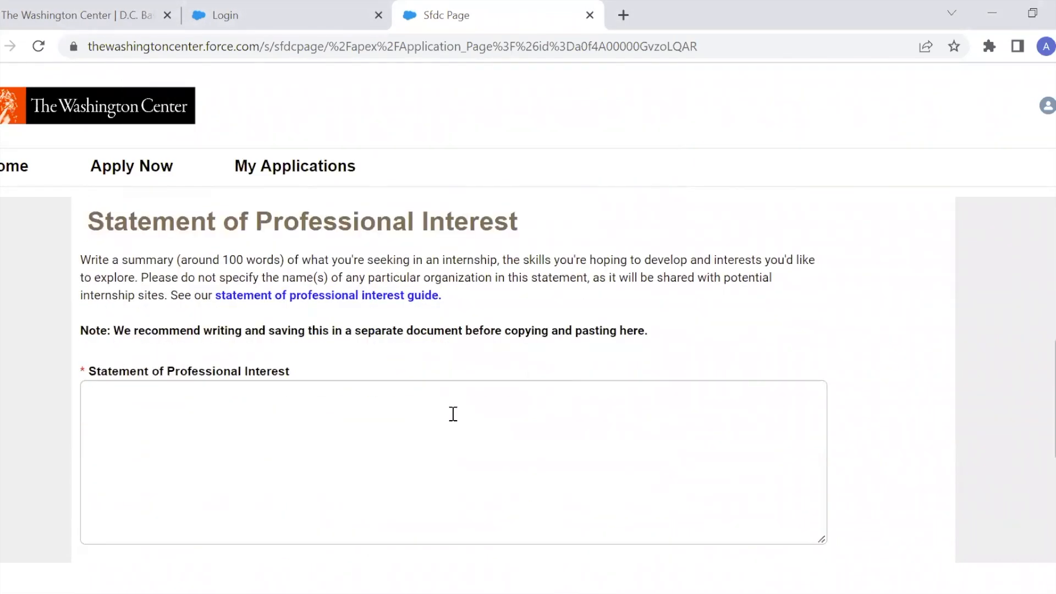
# Enter test as the statement of professional interest and save the page to continue.
pyautogui.write('test')
pyautogui.scroll(-2, 724, 333)
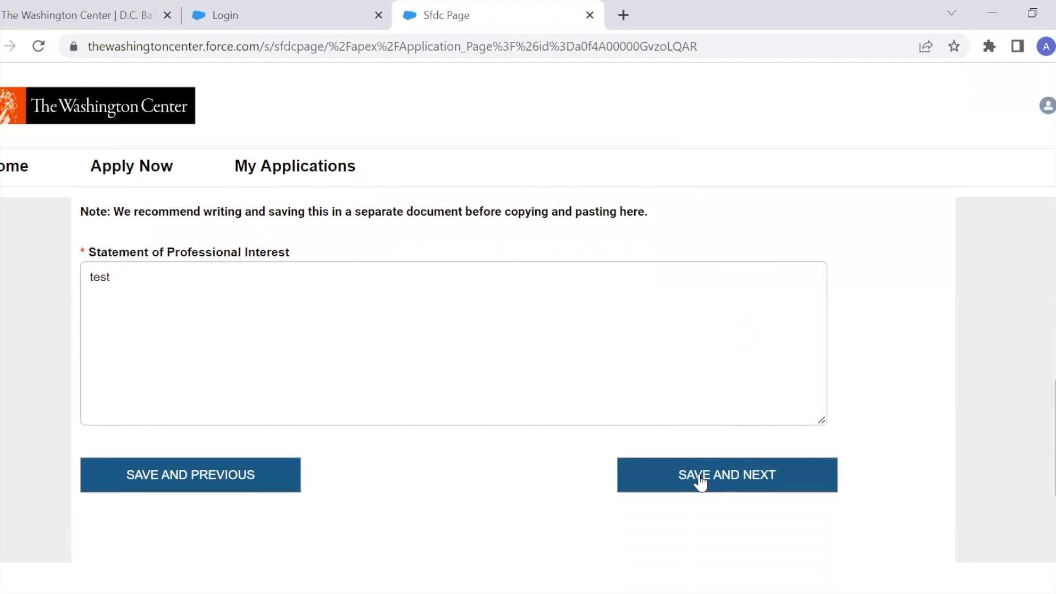
pyautogui.click(699, 480)
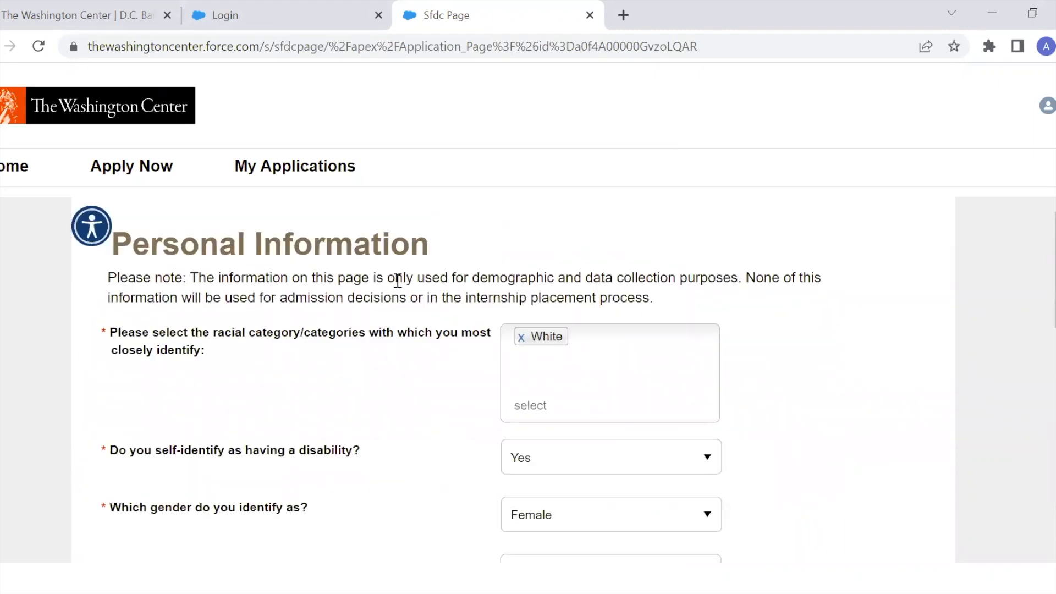
# Answer Yes for first-generation college student and No for veteran, then save the personal information page.
pyautogui.scroll(-3, 424, 389)
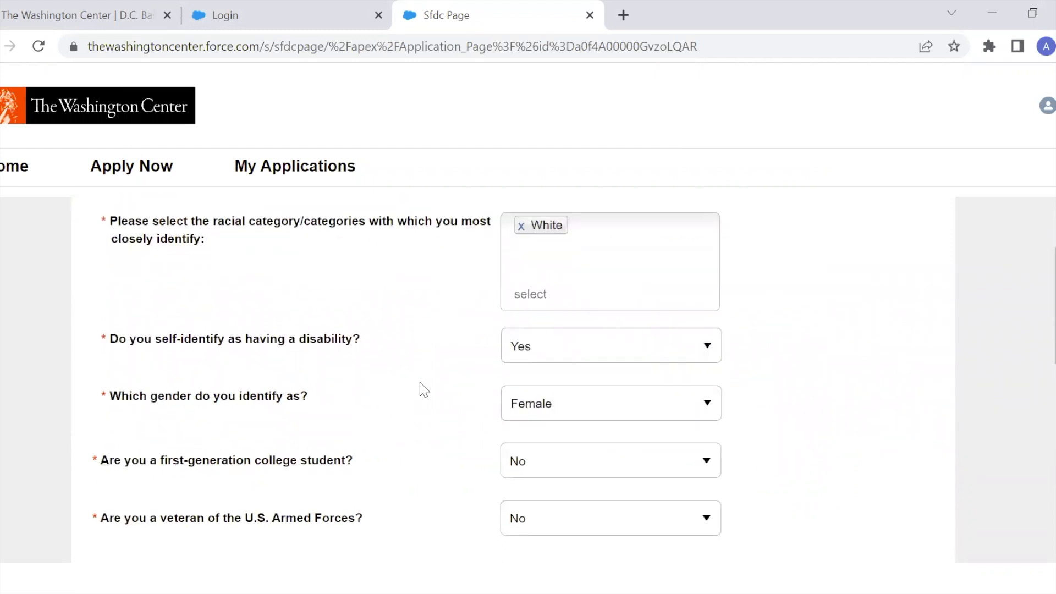
pyautogui.click(616, 376)
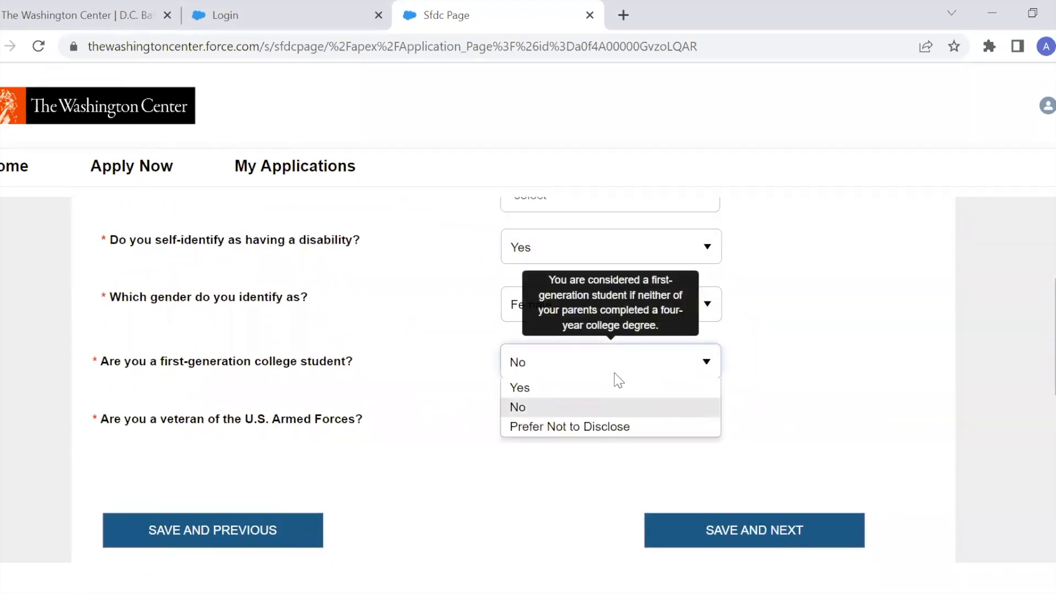
pyautogui.click(601, 388)
pyautogui.click(662, 424)
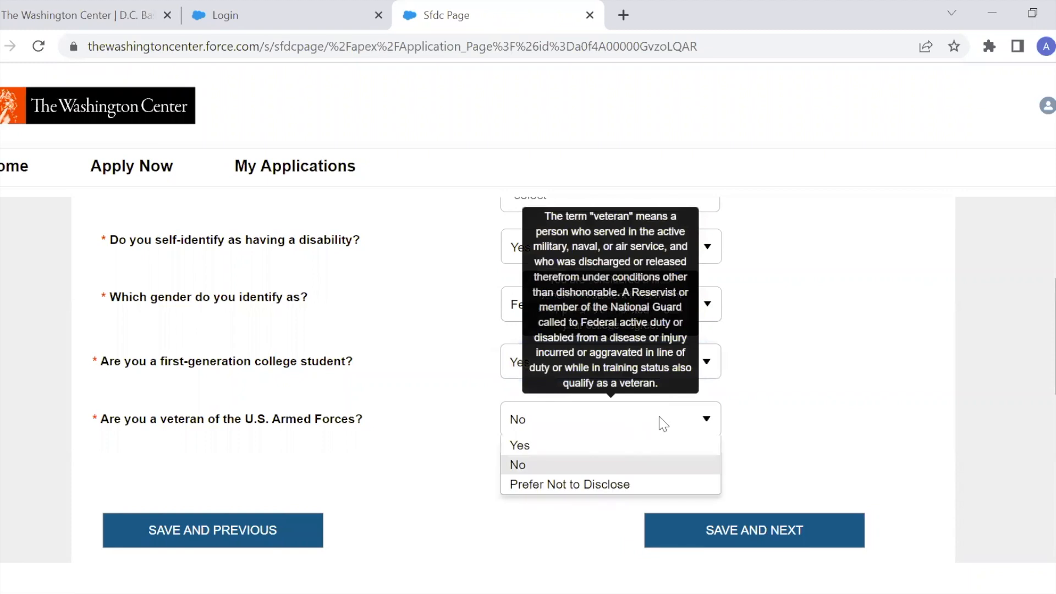
pyautogui.click(601, 467)
pyautogui.scroll(3, 767, 337)
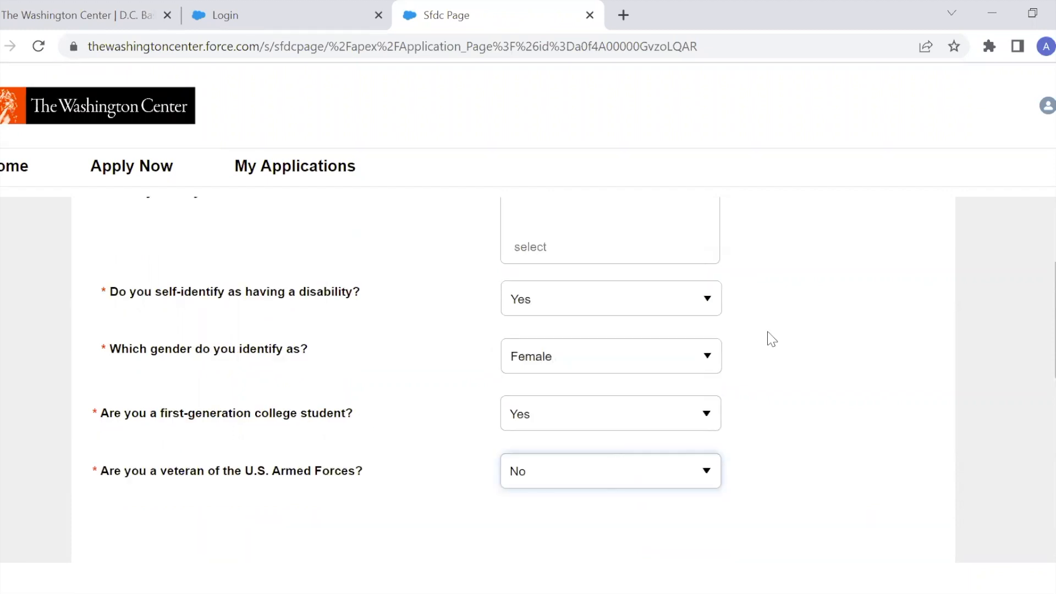
pyautogui.scroll(-3, 766, 337)
pyautogui.click(770, 540)
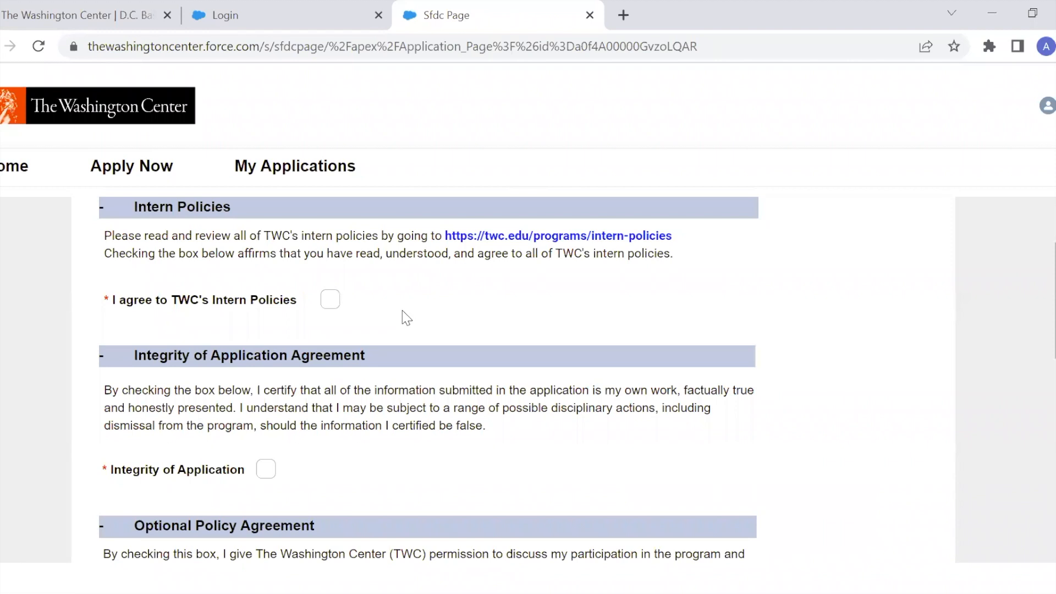
# Check the intern policies, integrity of application and optional policy agreement boxes.
pyautogui.scroll(1, 401, 250)
pyautogui.scroll(1, 405, 317)
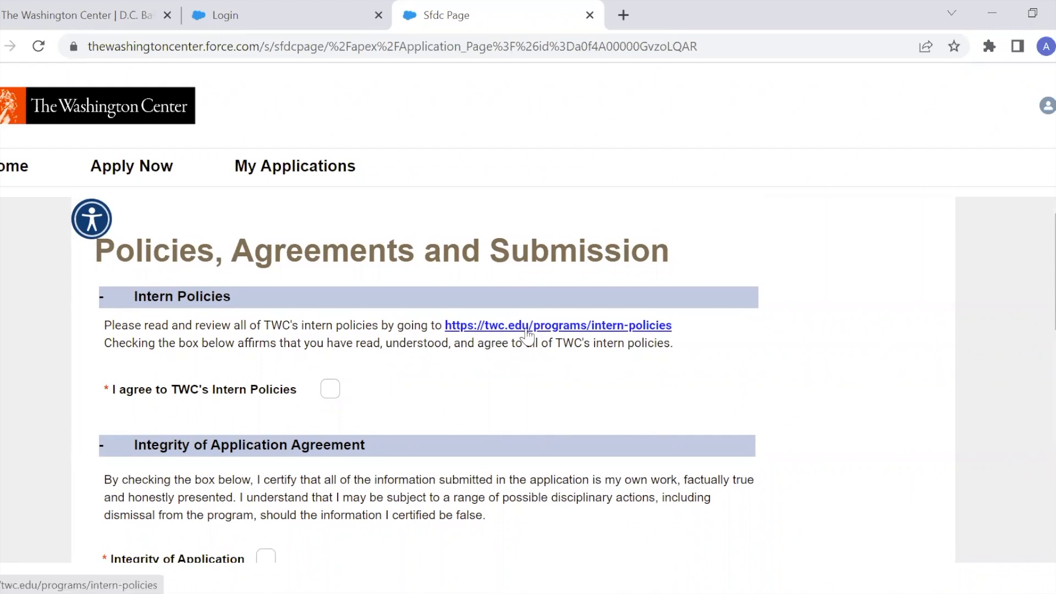
pyautogui.click(330, 389)
pyautogui.scroll(-1, 457, 424)
pyautogui.scroll(-2, 460, 424)
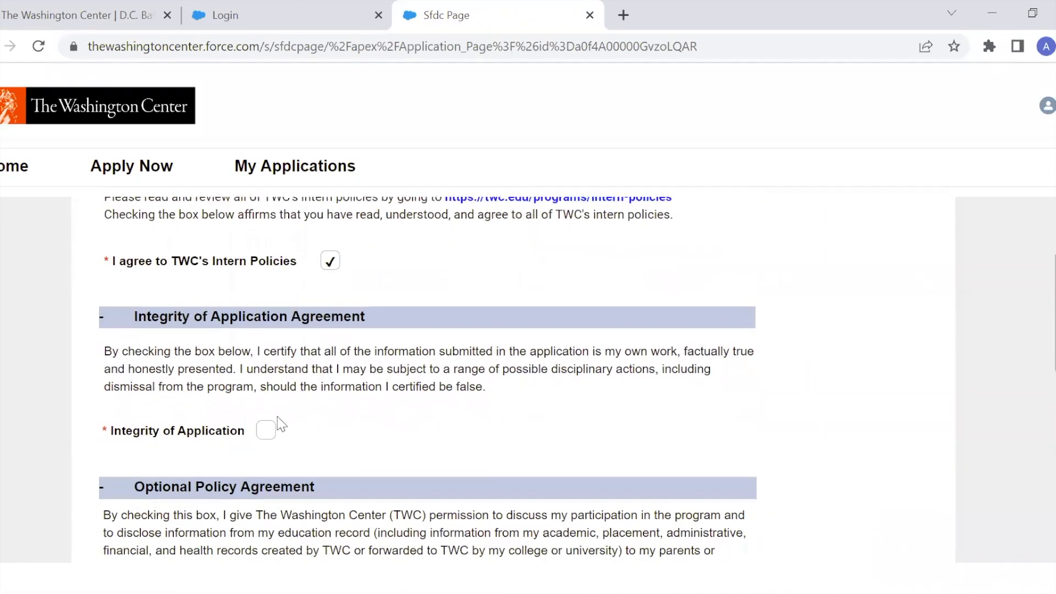
pyautogui.click(266, 431)
pyautogui.scroll(-4, 498, 396)
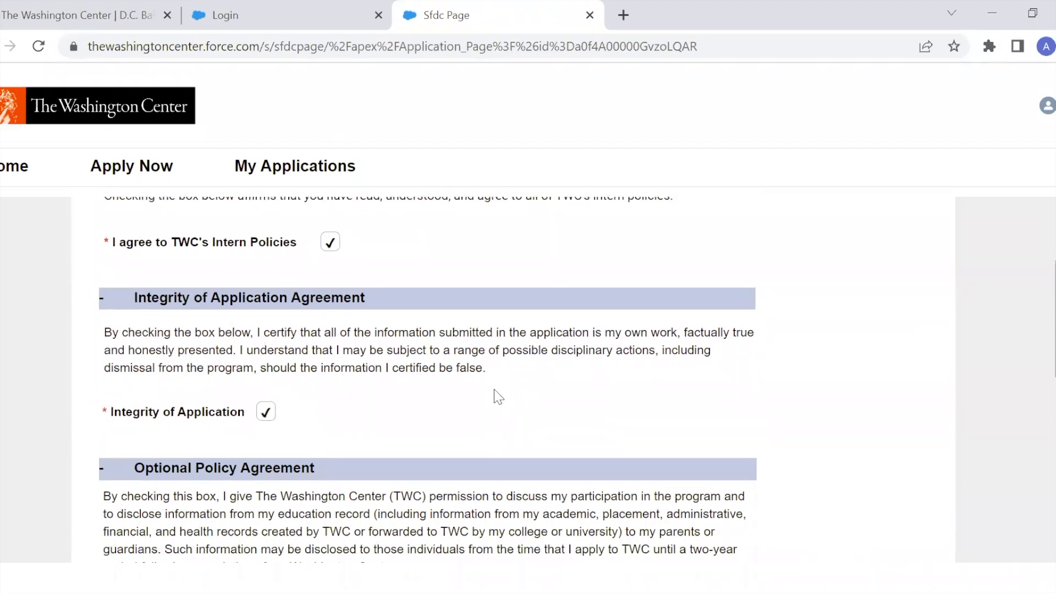
pyautogui.click(300, 404)
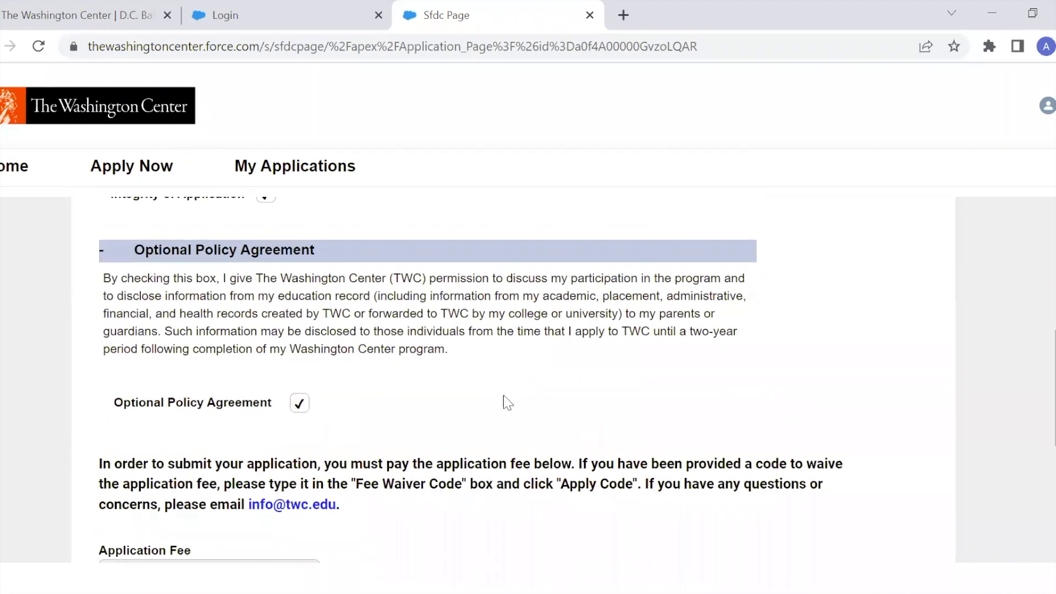
pyautogui.scroll(3, 509, 404)
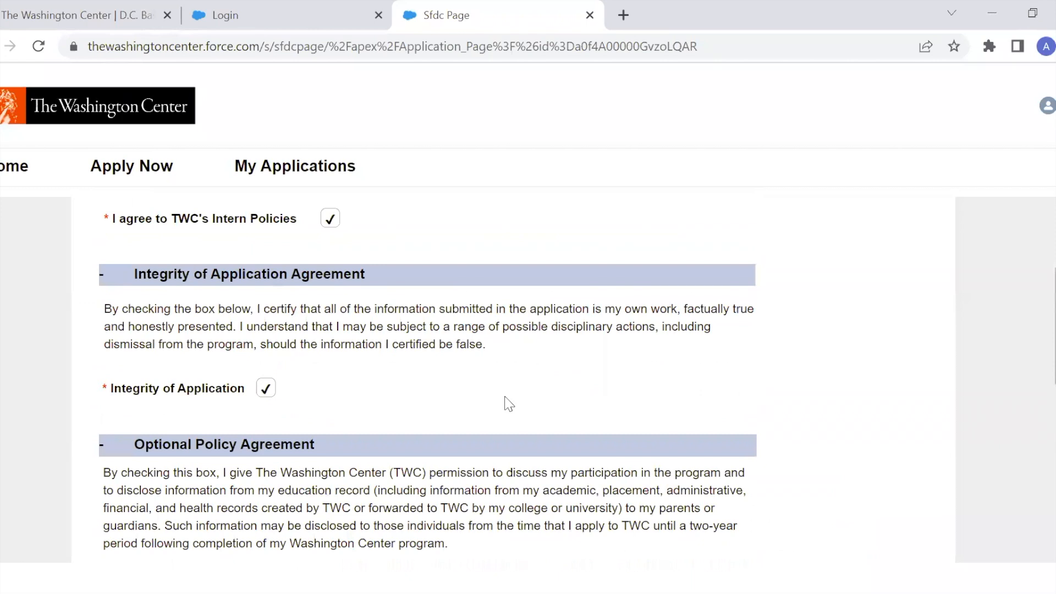
pyautogui.scroll(-2, 508, 404)
pyautogui.scroll(-4, 509, 404)
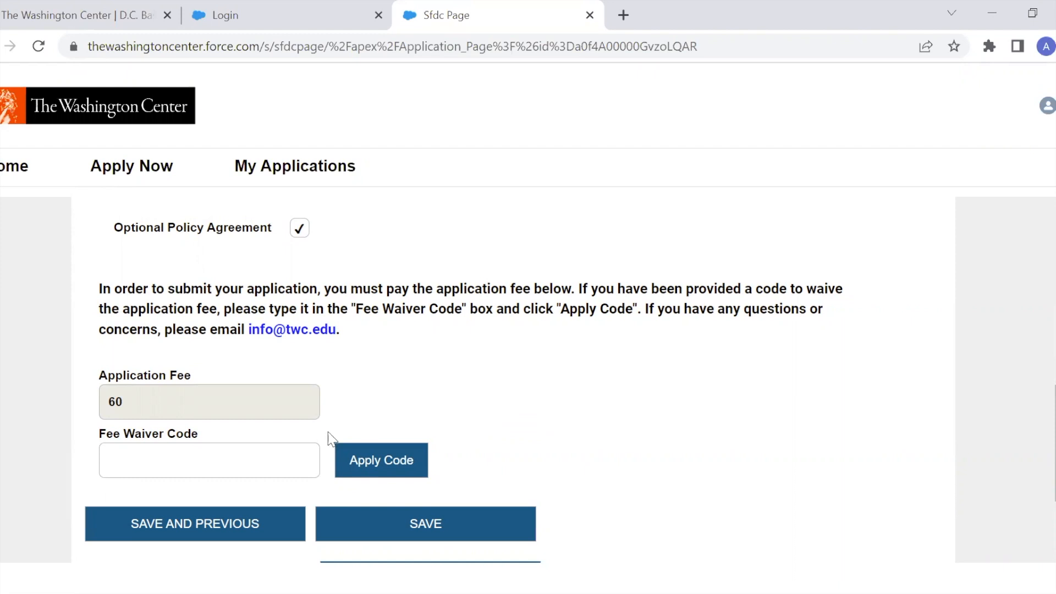
# Enter the fee waiver code applytwc and apply it.
pyautogui.click(265, 462)
pyautogui.write('applytwc')
pyautogui.click(360, 468)
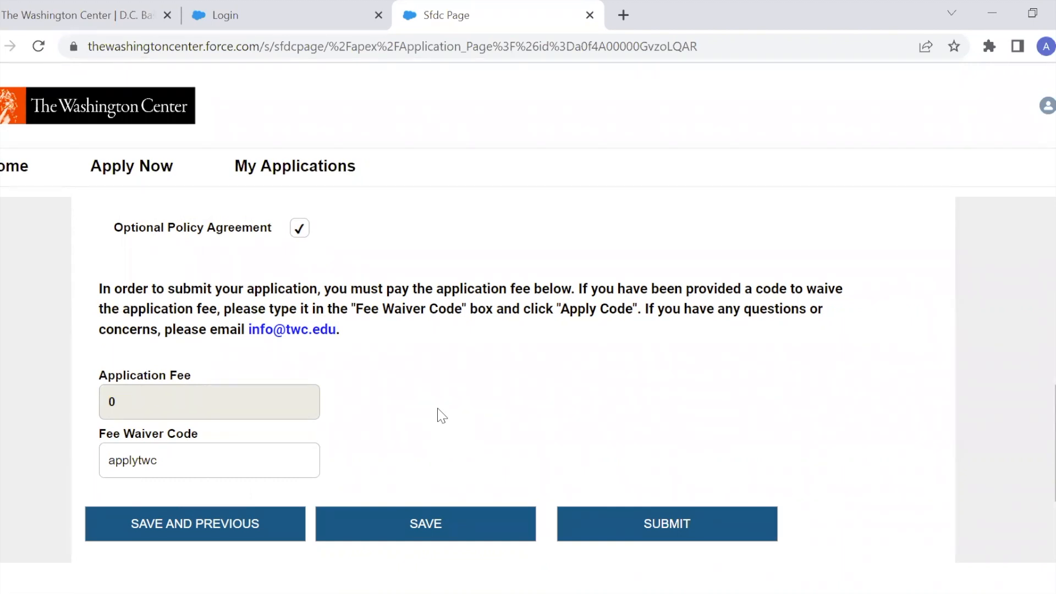
pyautogui.scroll(-1, 442, 416)
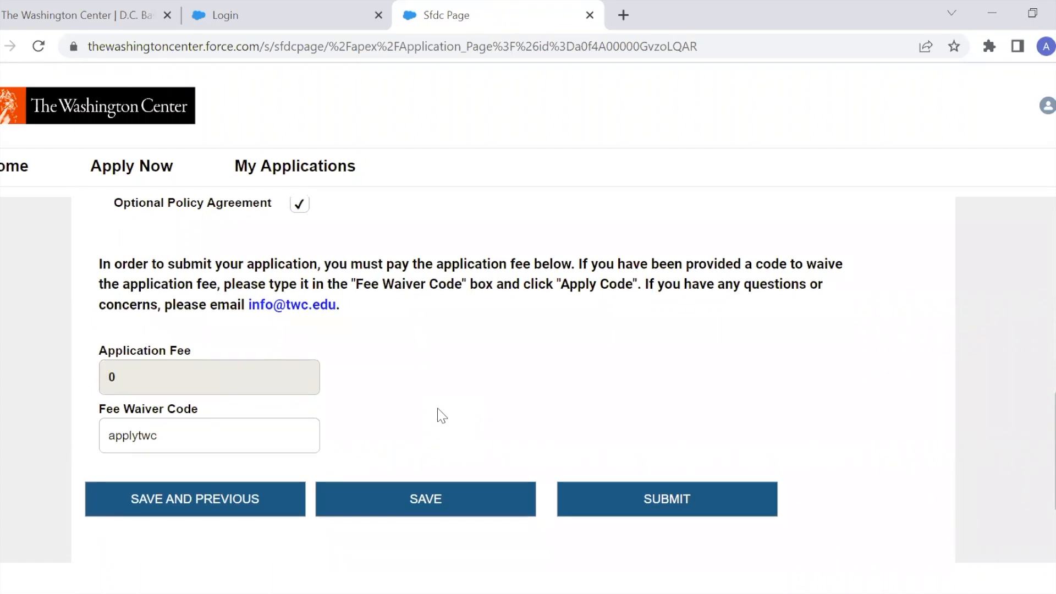